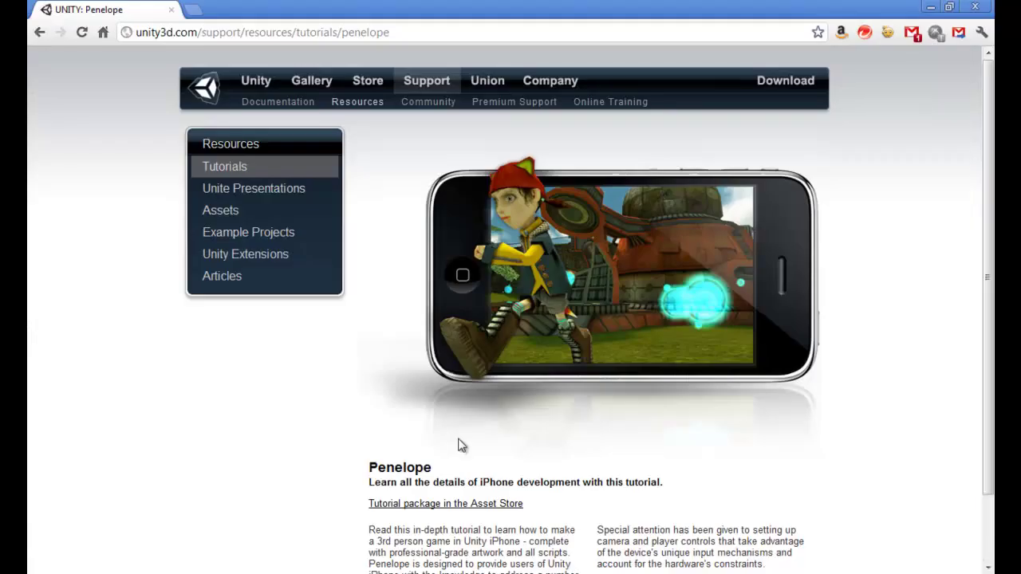
Scroll through the Penelope tutorial page on unity3d.com in Chrome.
scroll(541, 270, "down", 2)
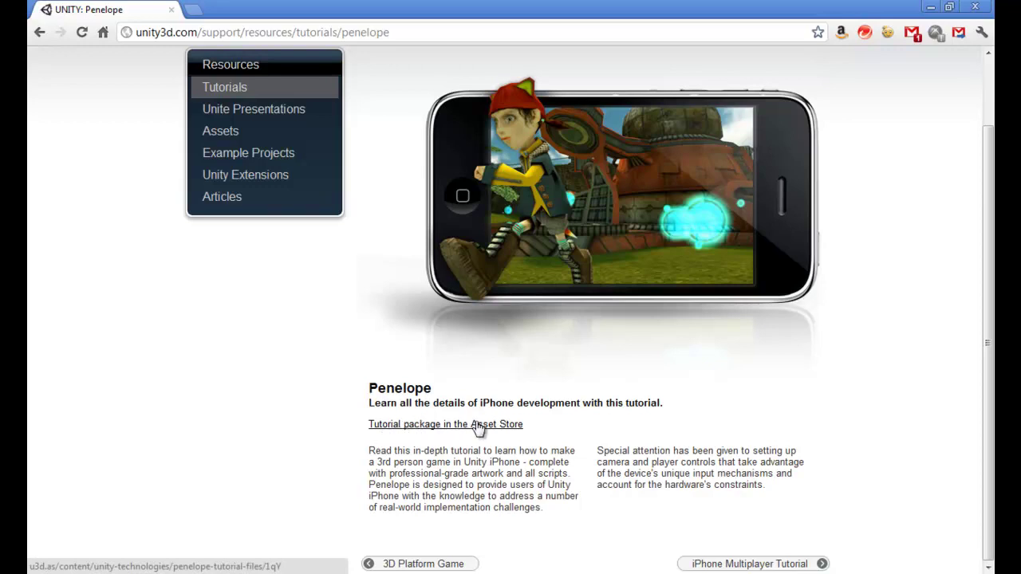
Open the Penelope tutorial package in the Asset Store and allow Chrome to launch Unity.
left_click(496, 426)
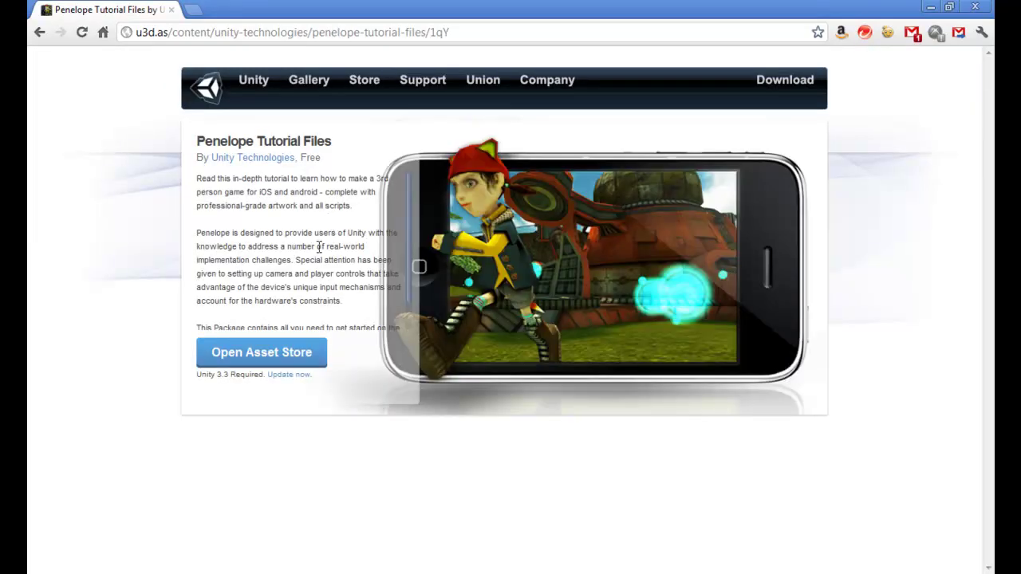
left_click(263, 356)
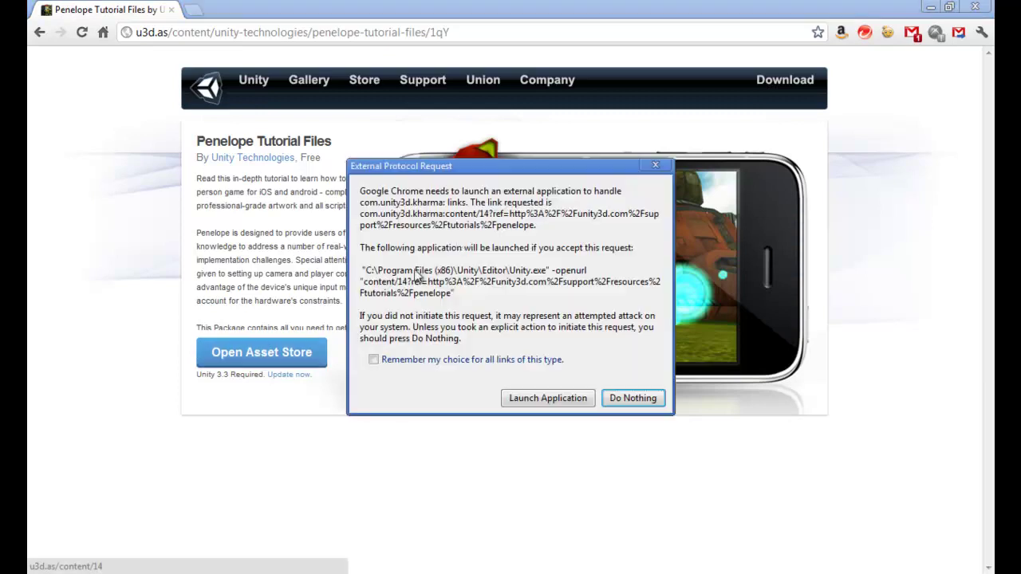
left_click(546, 400)
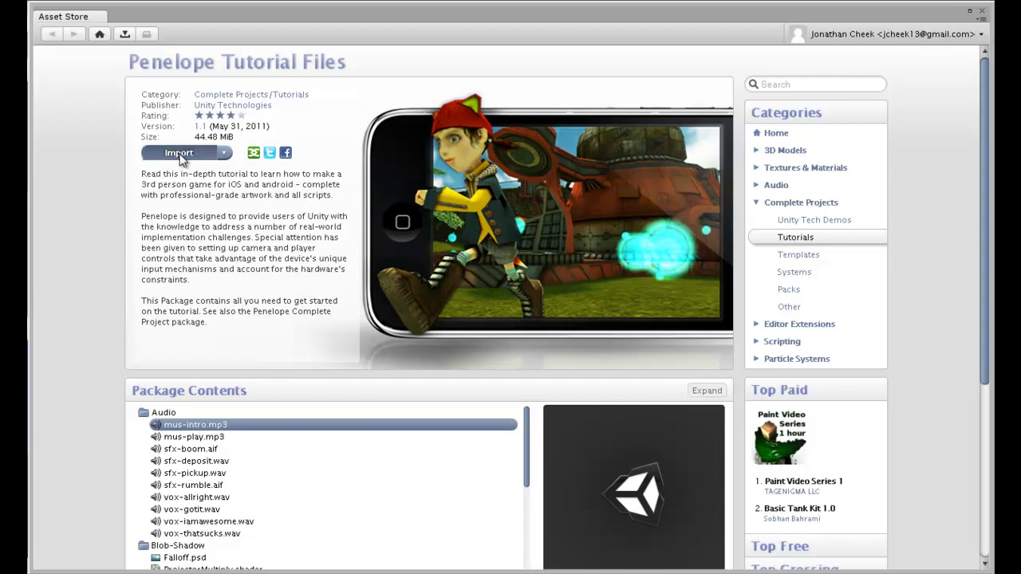
Start importing the Penelope package and review its Importing package file list.
left_click(180, 157)
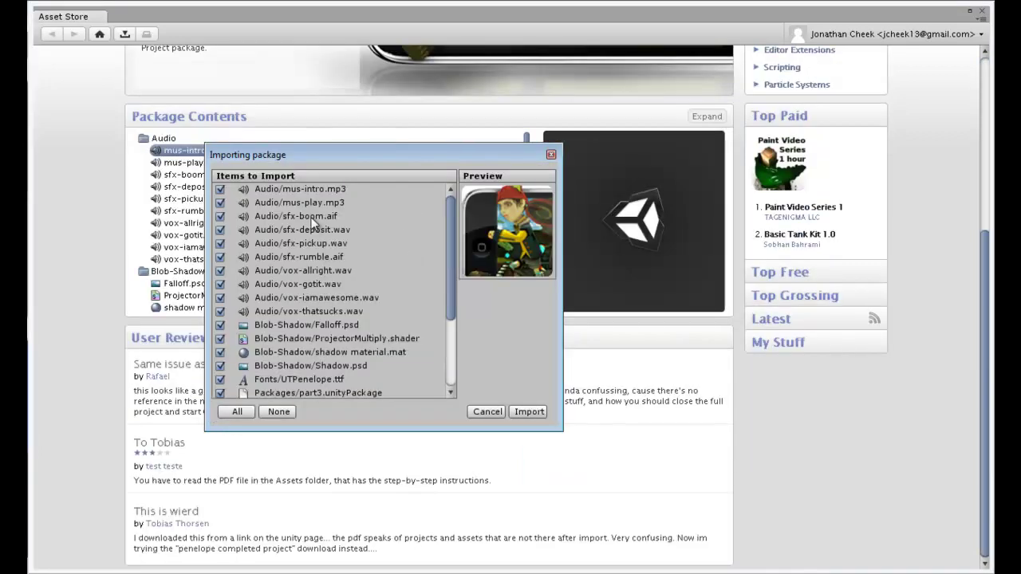
left_click_drag(330, 150, 416, 160)
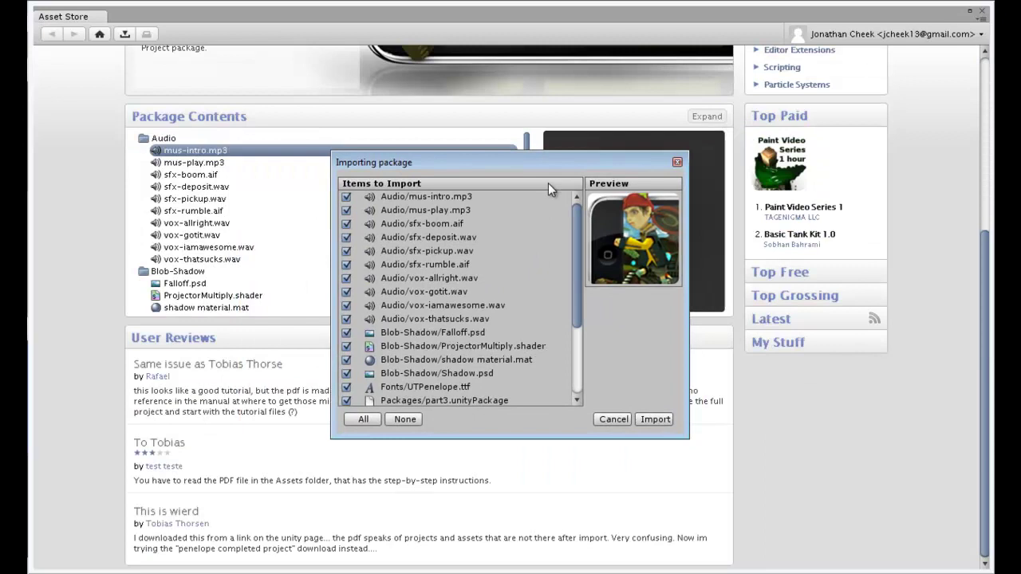
mouse_move(580, 215)
left_mouse_down()
mouse_move(574, 324)
mouse_move(574, 205)
left_mouse_up()
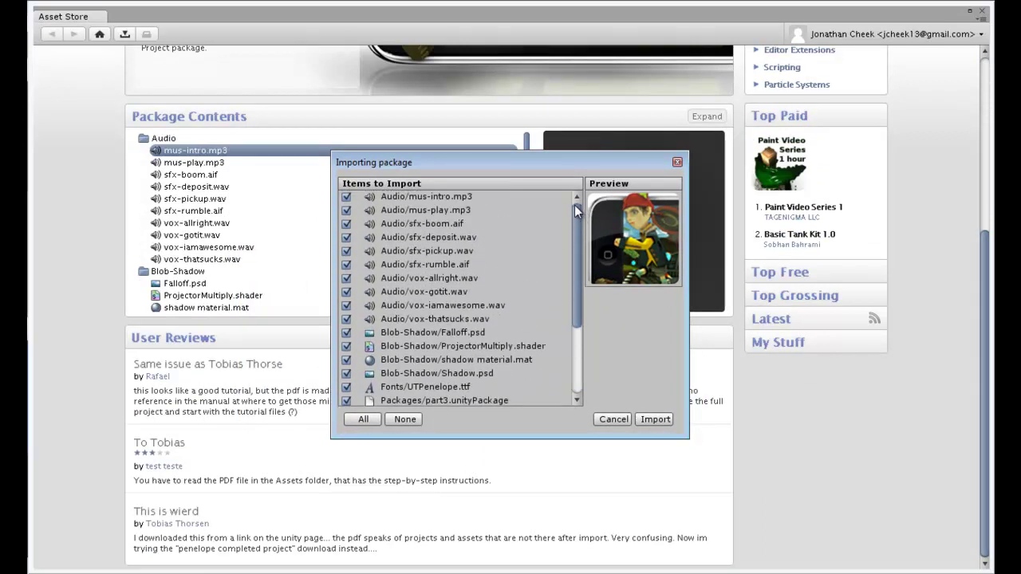
Cancel the import and close the Asset Store window.
left_click(613, 420)
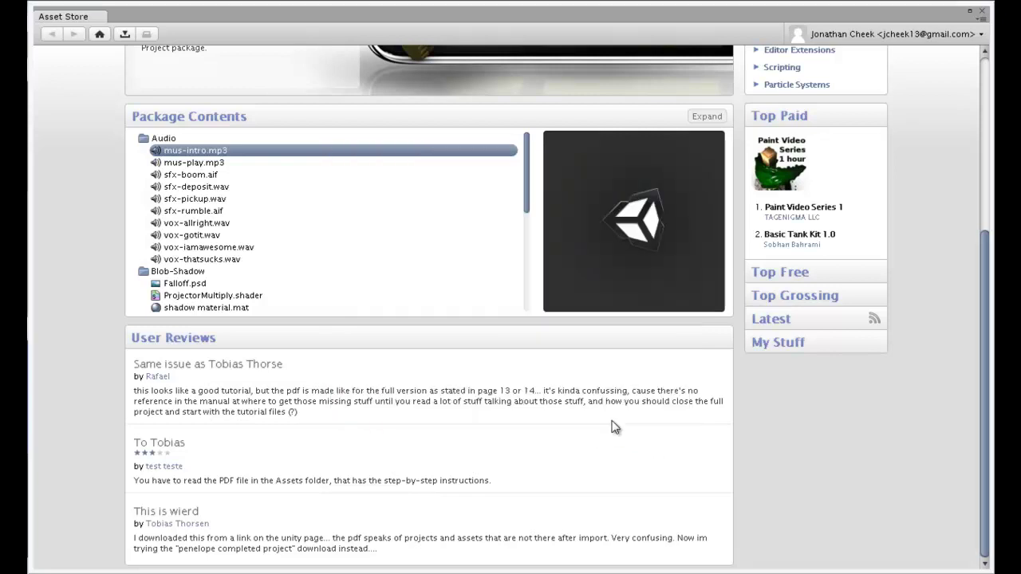
left_click(983, 13)
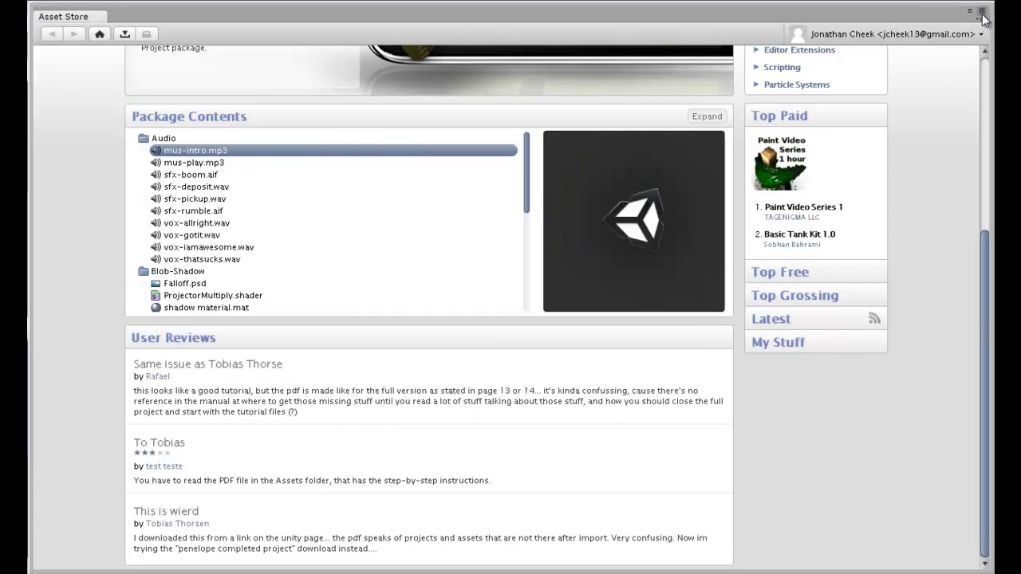
left_click(38, 24)
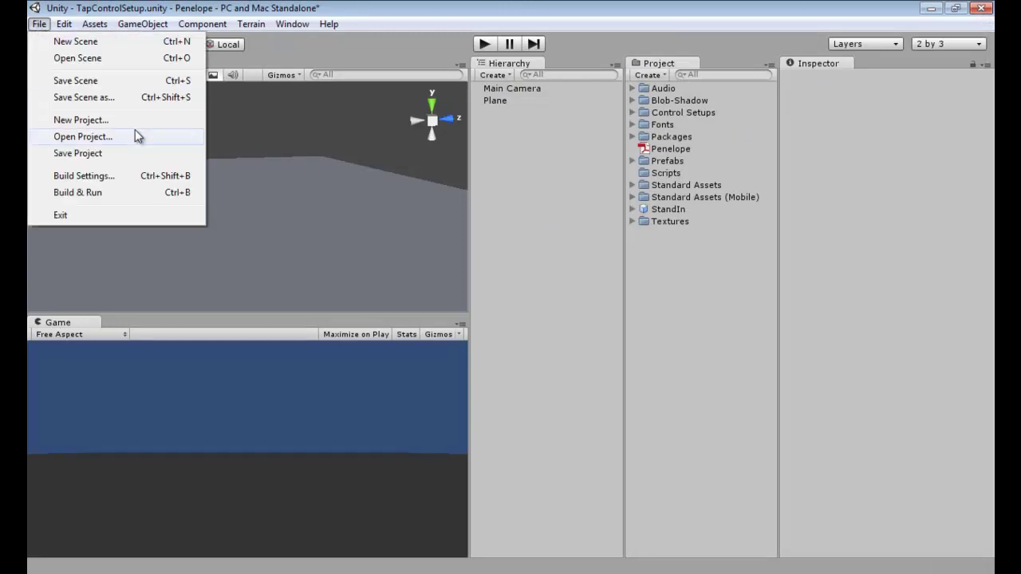
Start a new project and retype its location beginning with 'F', then browse for a folder.
left_click(80, 120)
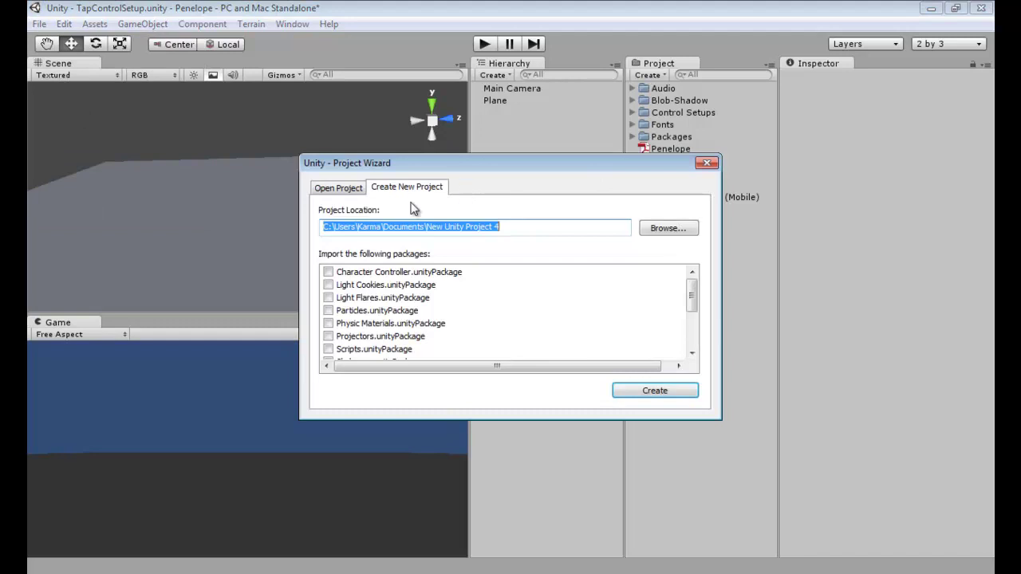
left_click(503, 222)
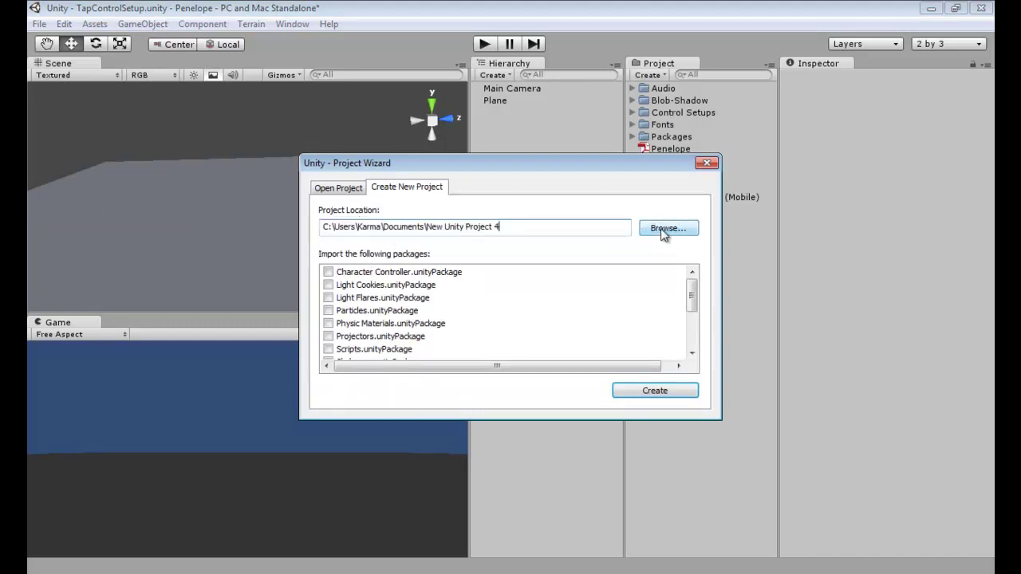
left_click_drag(561, 227, 308, 234)
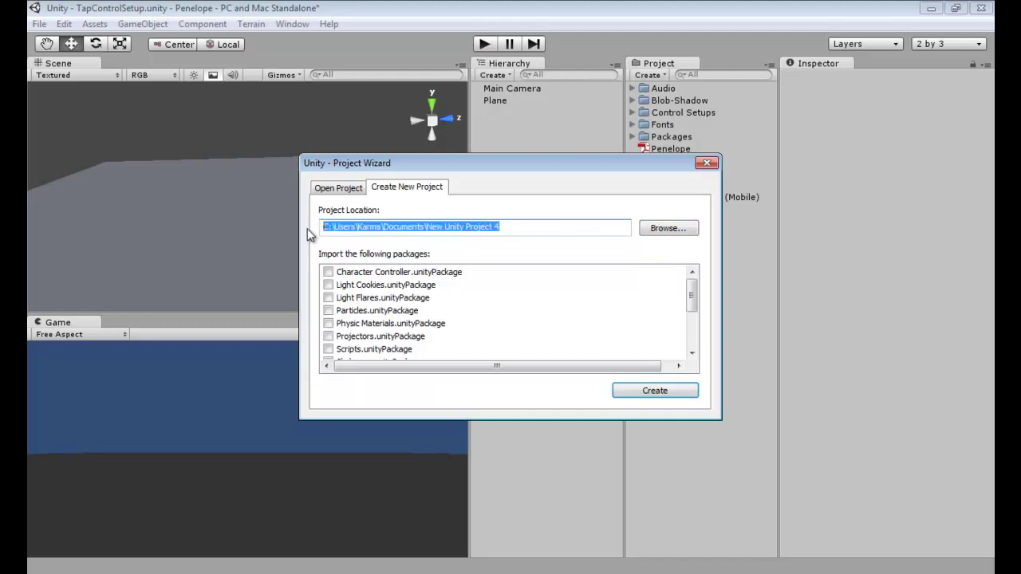
type("F")
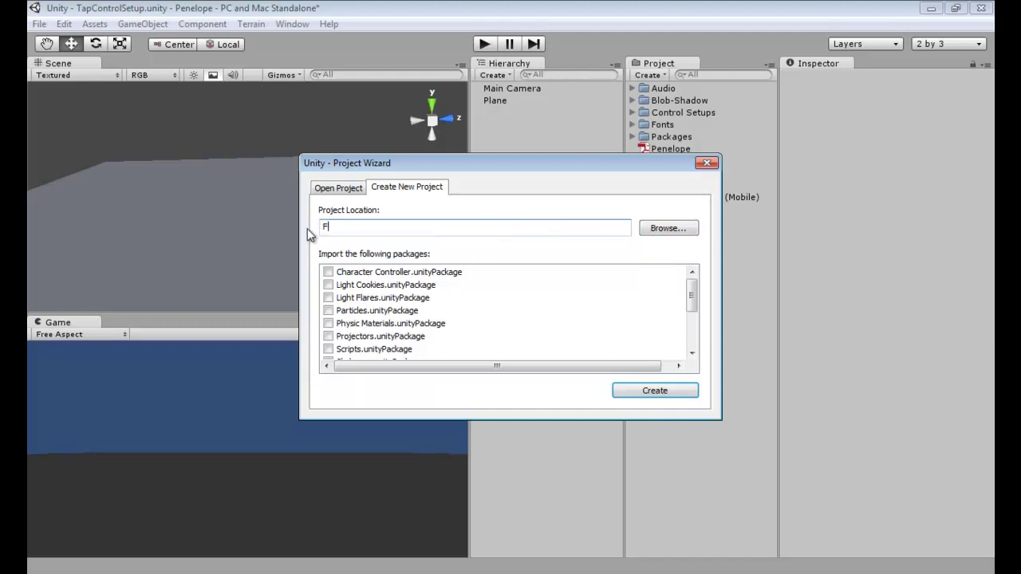
left_click(651, 233)
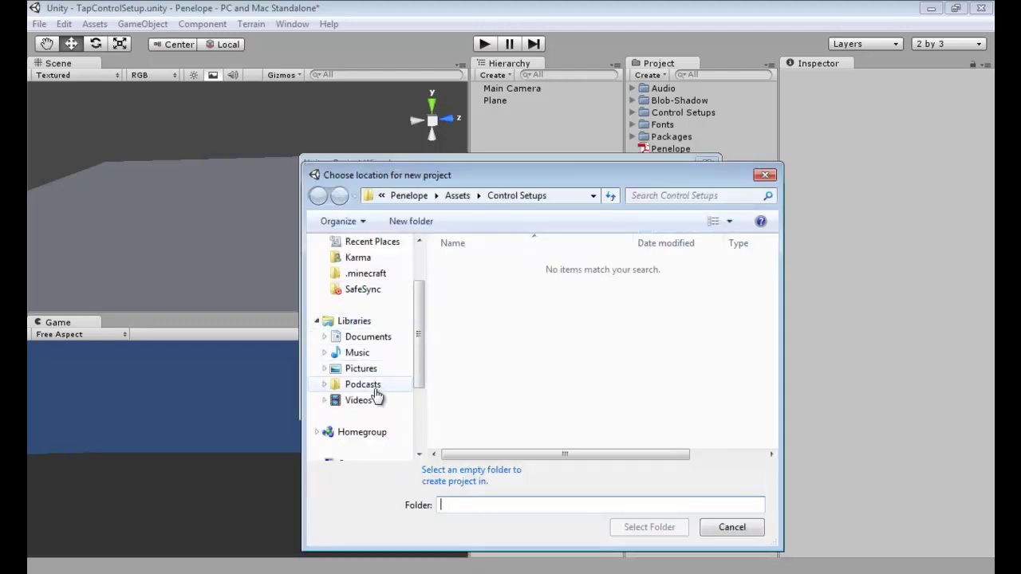
Browse the Elements (F:) drive, look inside the Penelope folder, and return to F:.
left_click_drag(420, 335, 415, 399)
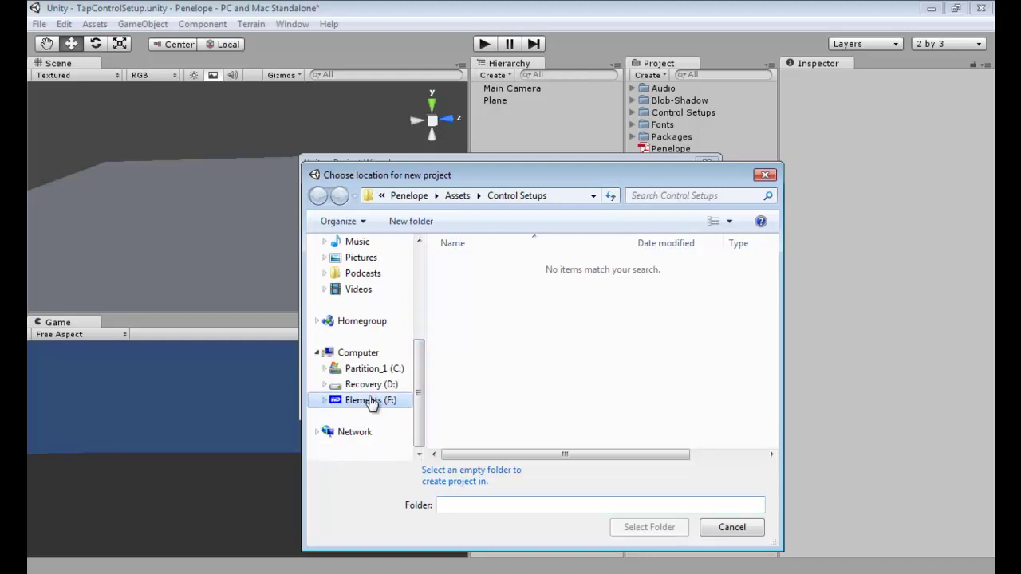
left_click(343, 400)
left_click_drag(773, 278, 788, 416)
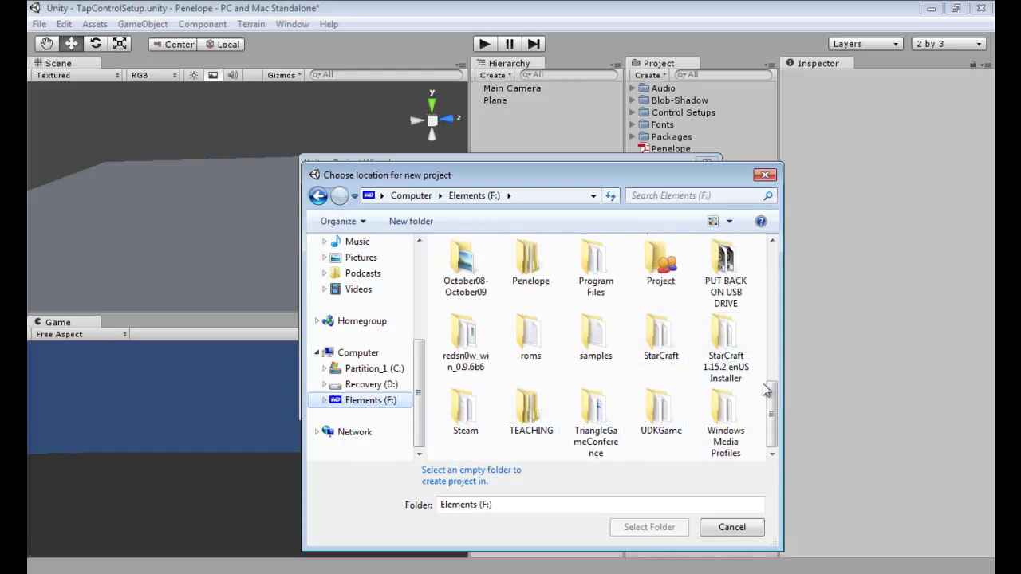
mouse_move(772, 421)
left_mouse_down()
mouse_move(752, 346)
mouse_move(756, 279)
mouse_move(772, 439)
left_mouse_up()
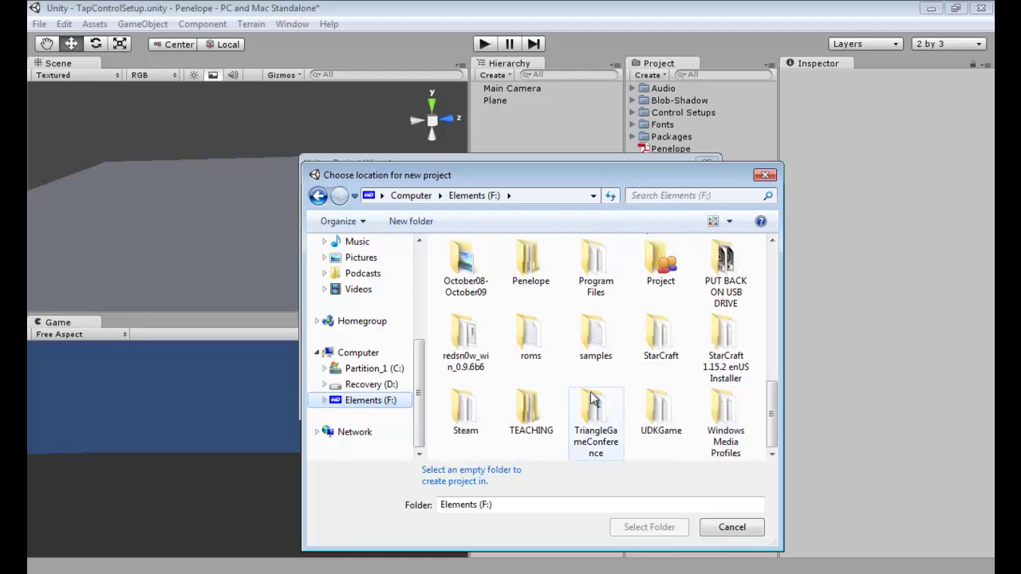
mouse_move(777, 395)
left_mouse_down()
mouse_move(777, 382)
mouse_move(777, 414)
left_mouse_up()
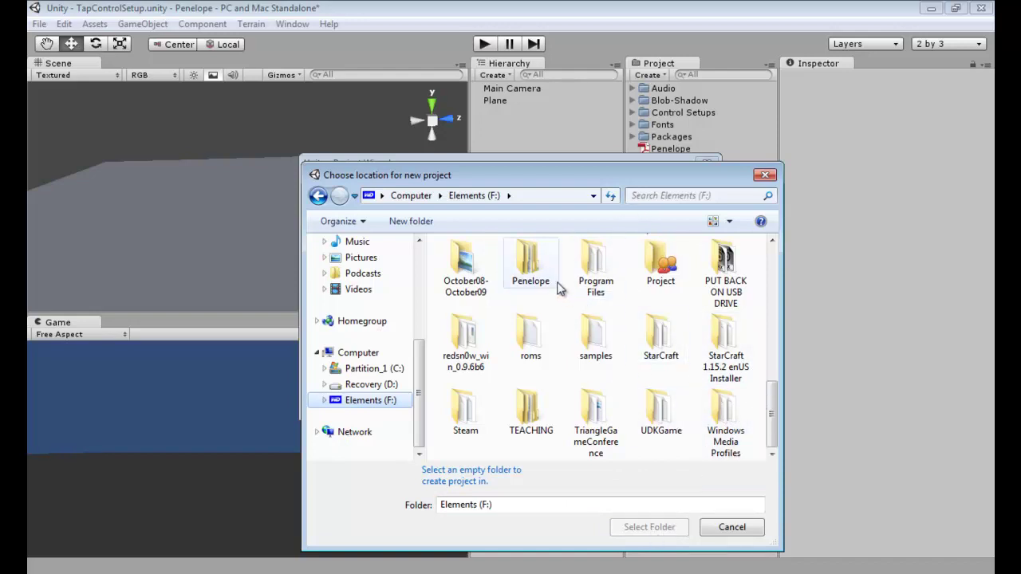
left_click(528, 268)
double_click(529, 268)
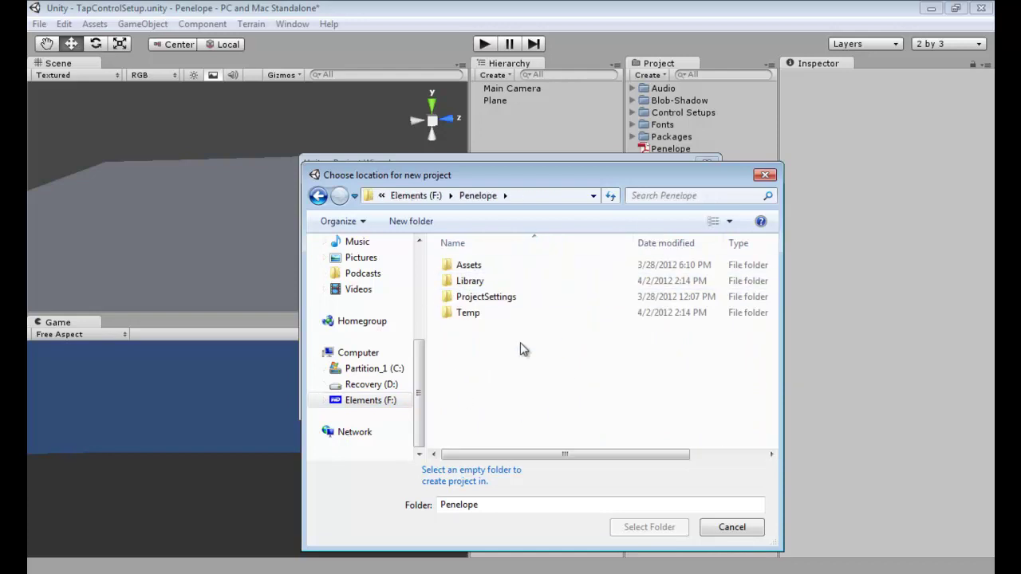
left_click(317, 196)
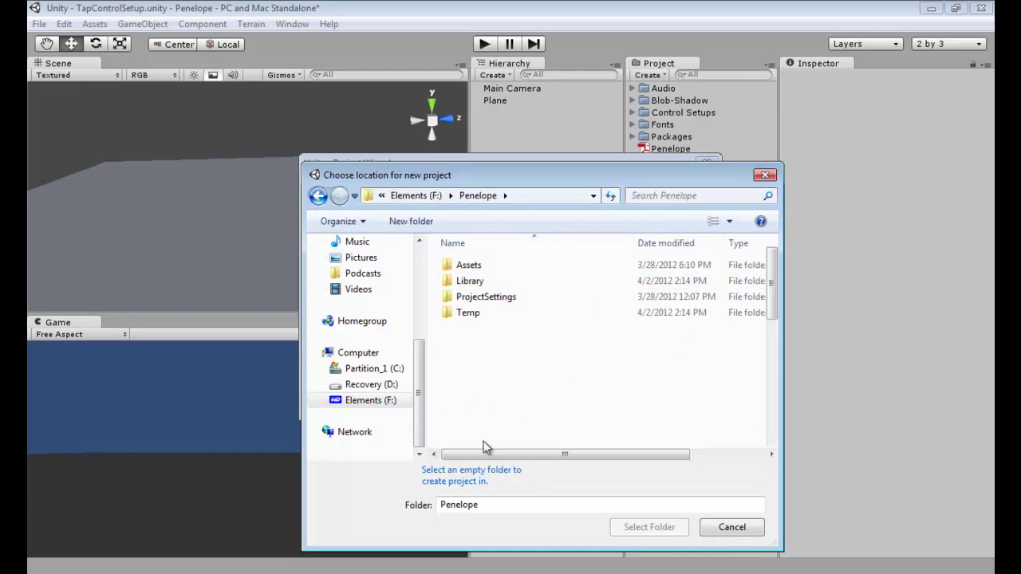
Create a new 'Unity' folder on F: and select it as the project location.
double_click(511, 512)
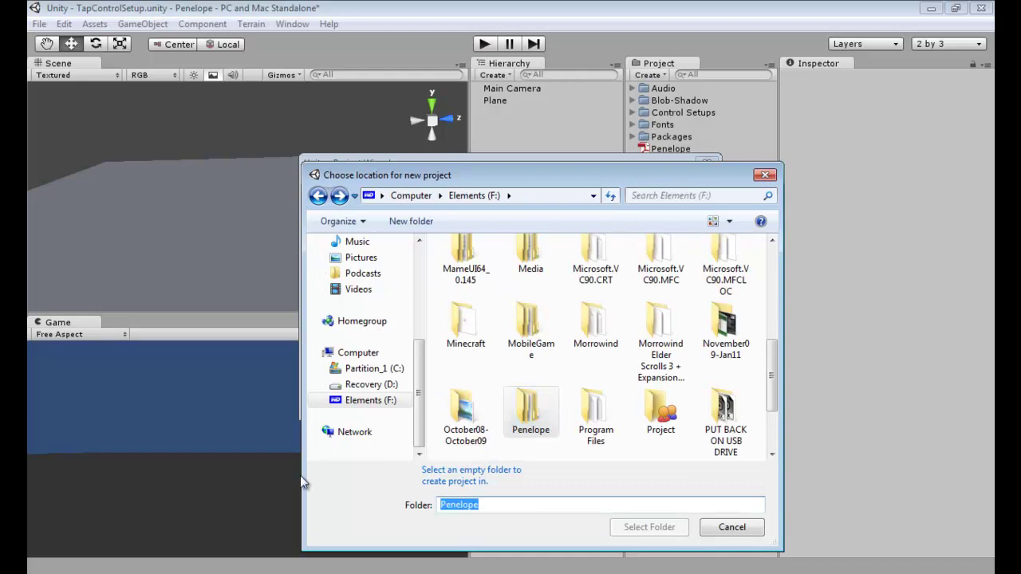
type("Unity")
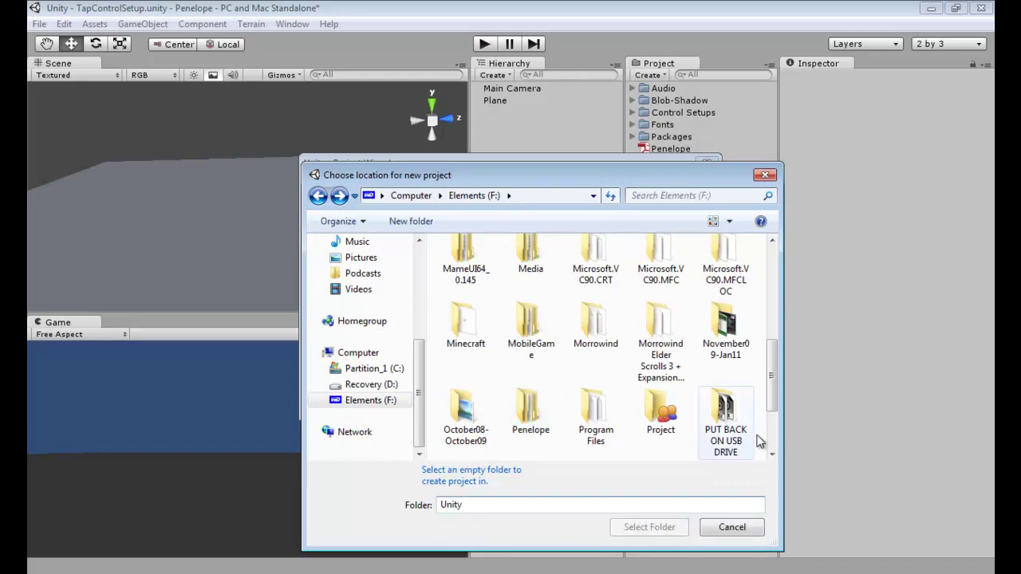
left_click(413, 224)
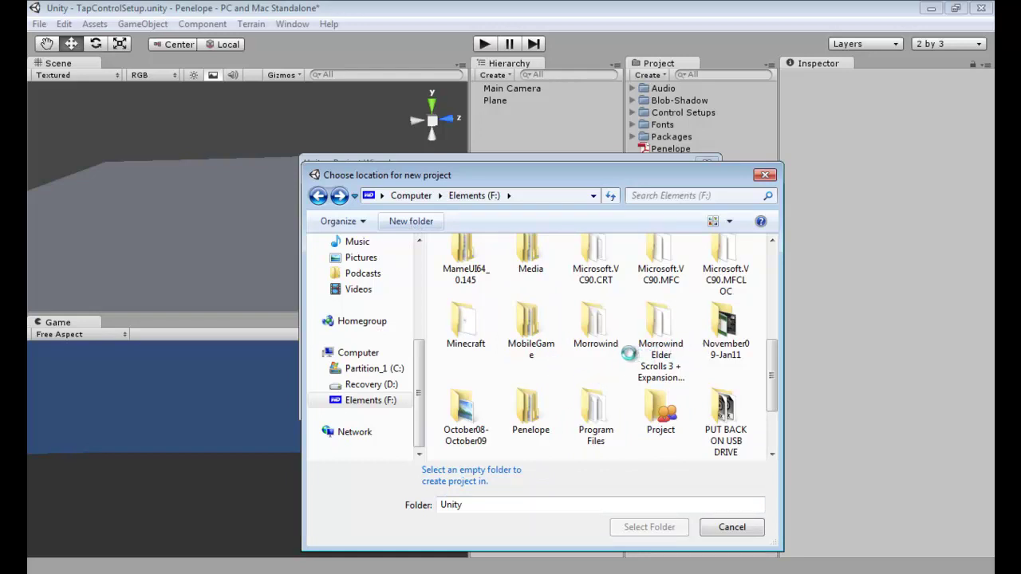
type("Unity")
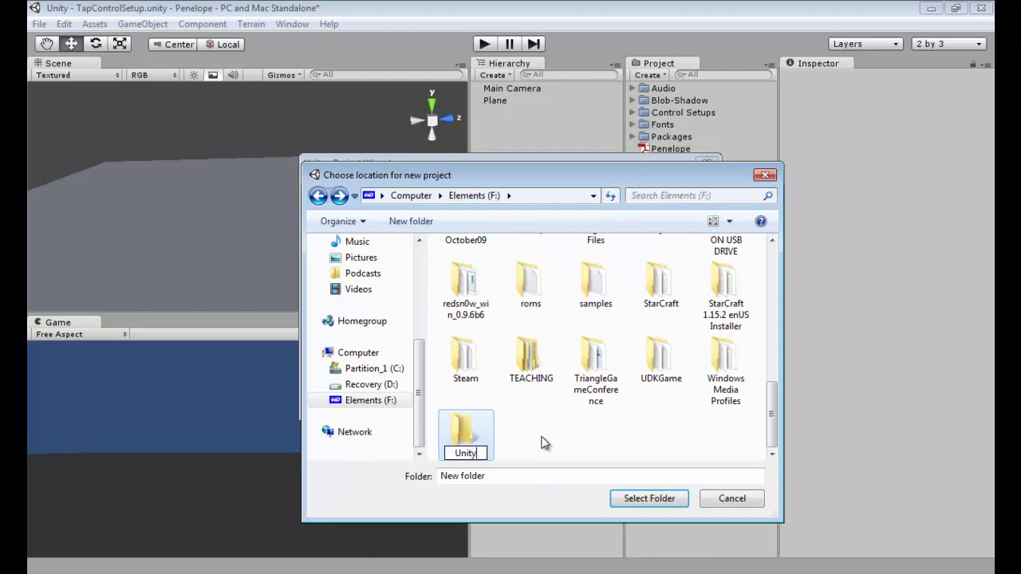
key("Return")
double_click(467, 439)
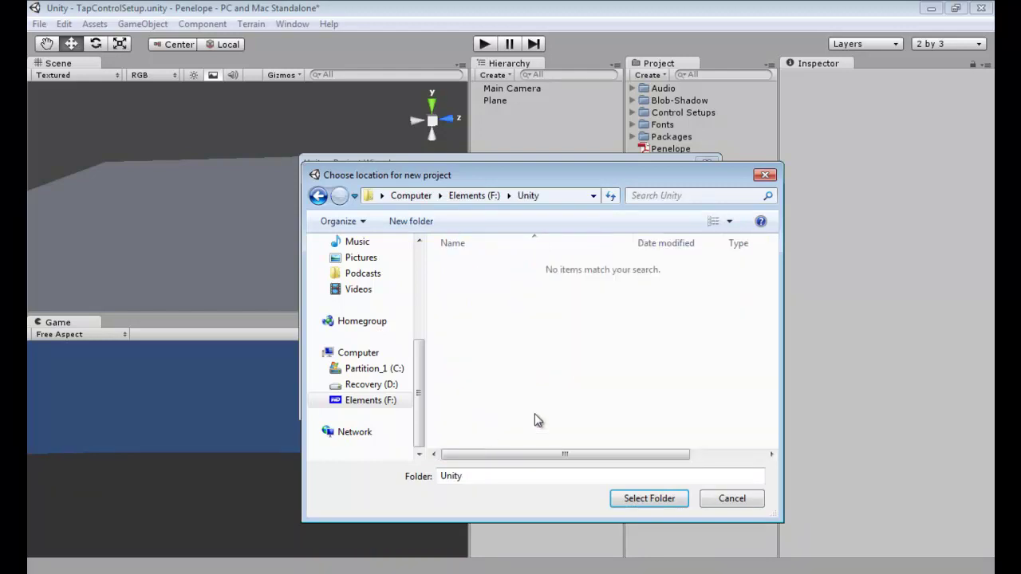
left_click(653, 506)
Tick the Character Controller, Light Cookies, Light Flares and Particles packages.
left_click(328, 272)
left_click(327, 285)
left_click(328, 298)
left_click(328, 310)
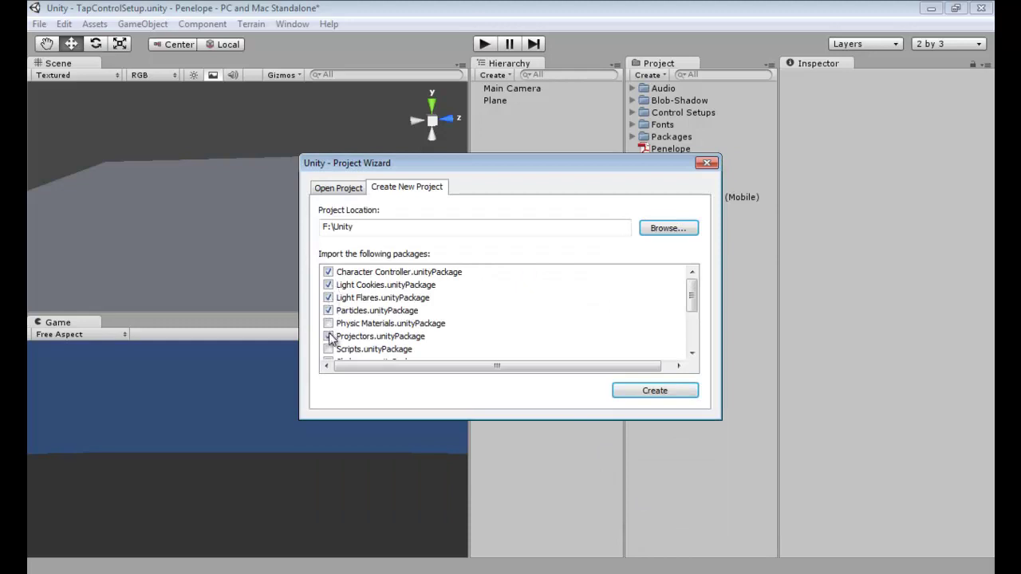
Tick Projectors, Scripts, Skyboxes, Tree Creator, Water (Basic) and Penelope Tutorial Files, then create the project.
left_click(328, 335)
left_click(328, 349)
left_click_drag(691, 294, 691, 319)
left_click(328, 272)
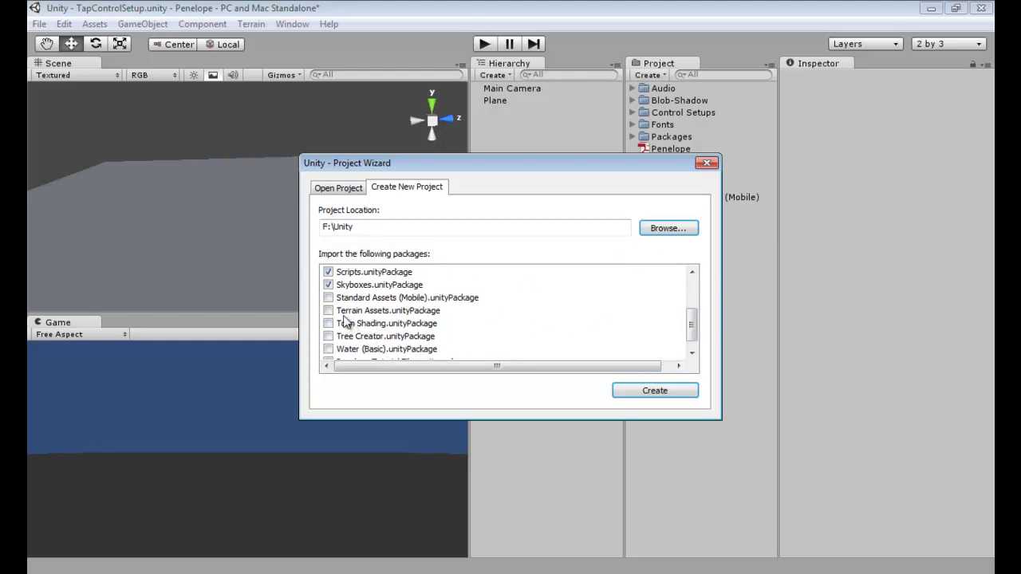
left_click(328, 336)
left_click(351, 349)
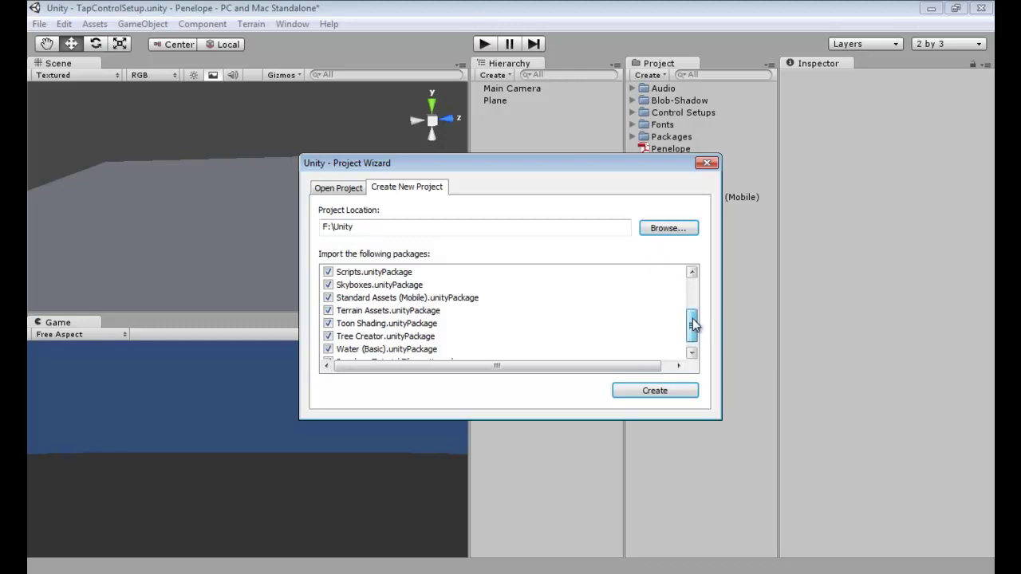
left_click_drag(694, 322, 694, 328)
left_click(356, 350)
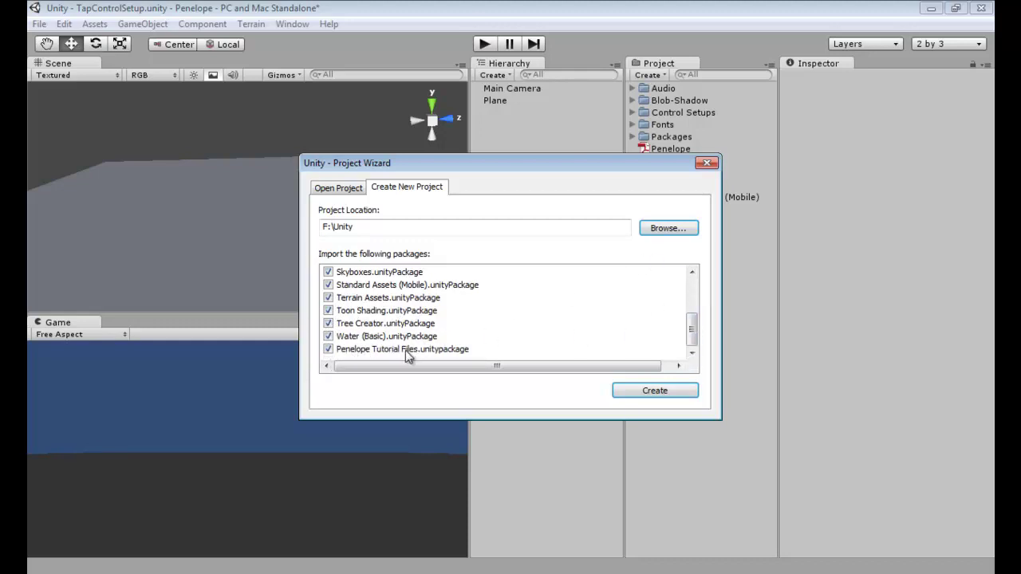
left_click_drag(694, 328, 675, 364)
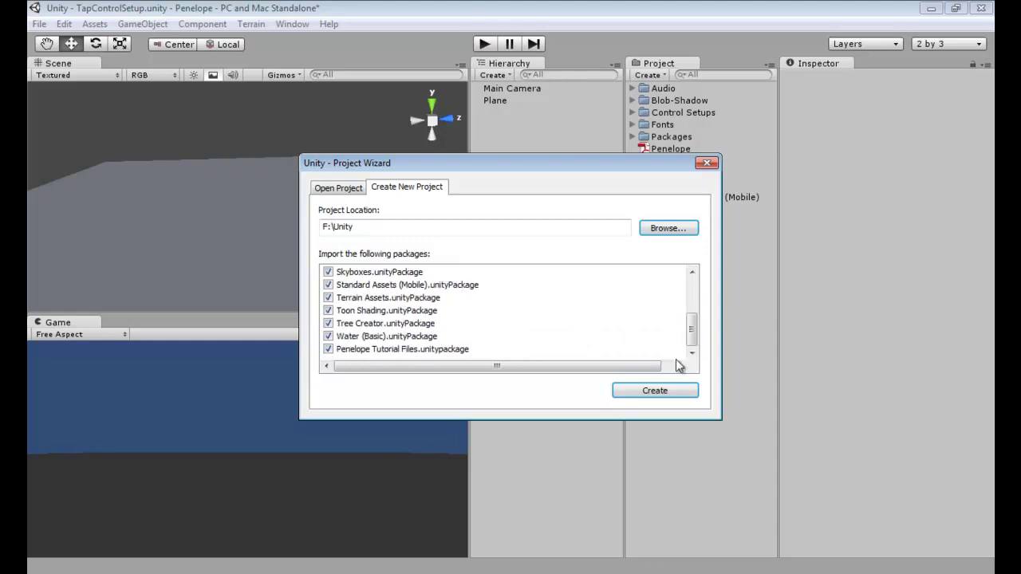
left_click(641, 392)
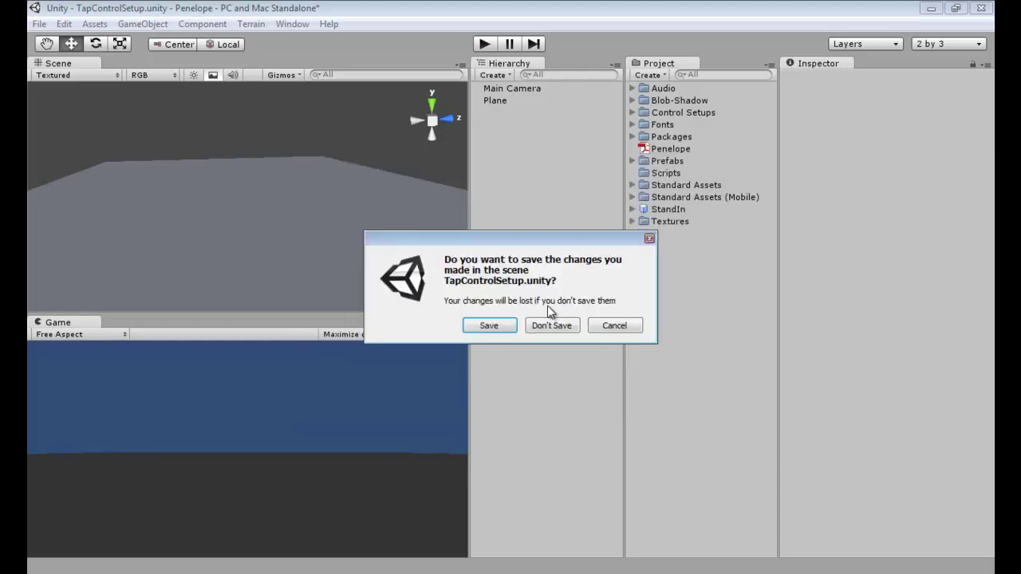
Discard the TapControlSetup.unity changes and dismiss the Welcome To Unity window.
left_click(546, 327)
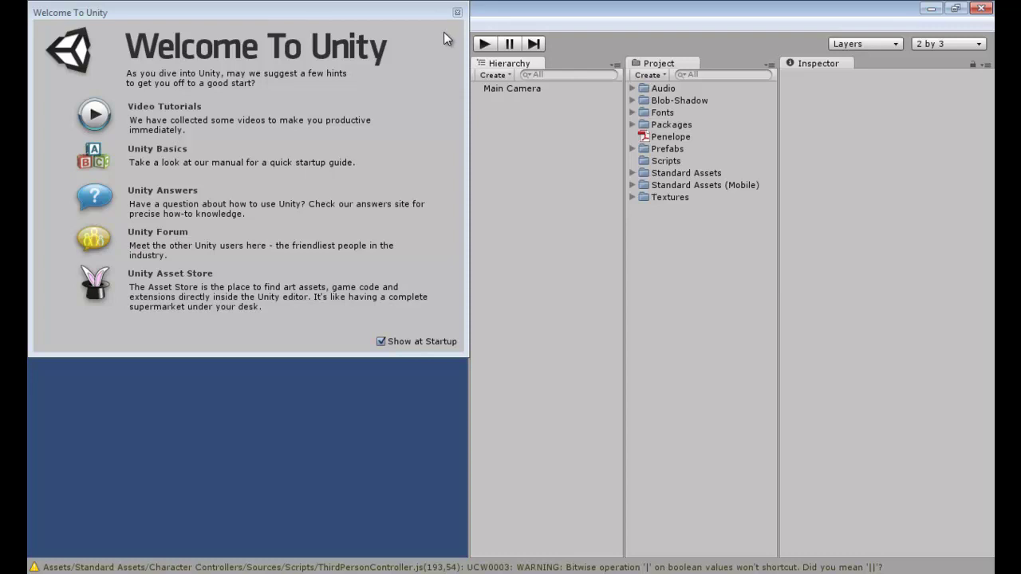
left_click(457, 14)
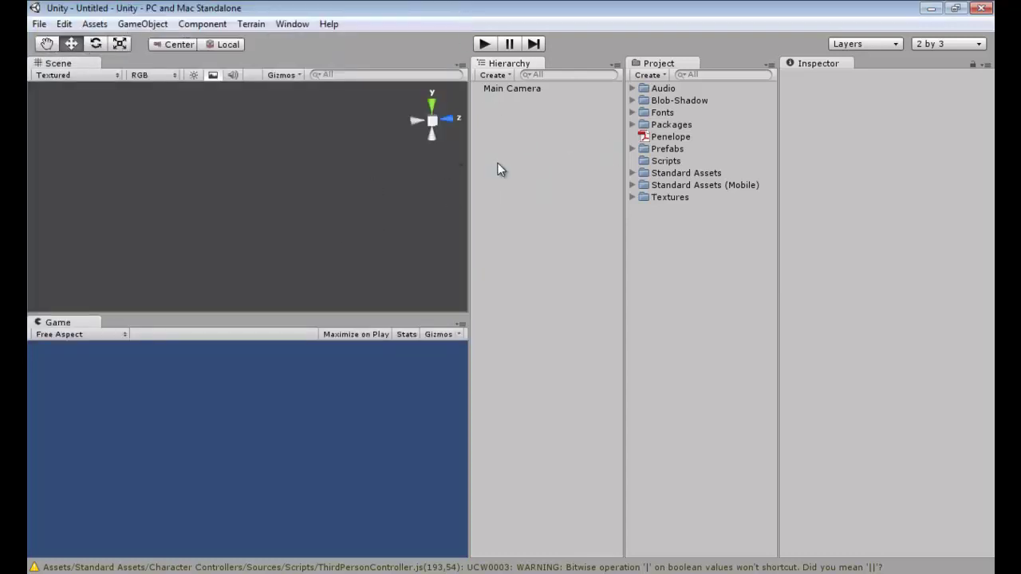
left_click(291, 24)
mouse_move(316, 85)
left_click(529, 82)
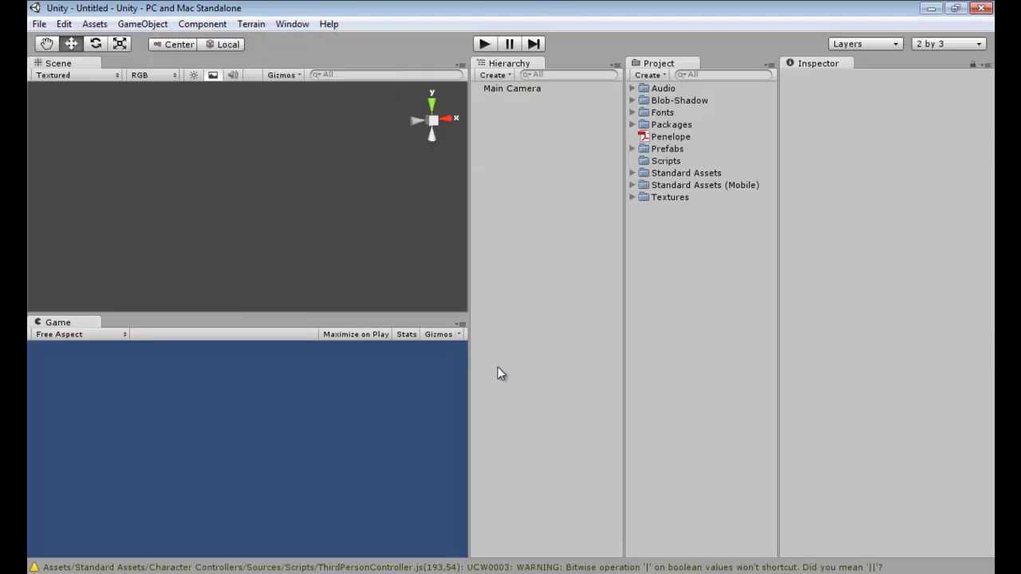
left_click(631, 196)
left_click(631, 196)
left_click(631, 184)
left_click(631, 185)
left_click(632, 149)
left_click(633, 149)
left_click(632, 125)
left_click(631, 125)
left_click(632, 113)
left_click(632, 113)
Create a folder named 'Control Setups' in the Project panel.
left_click(648, 76)
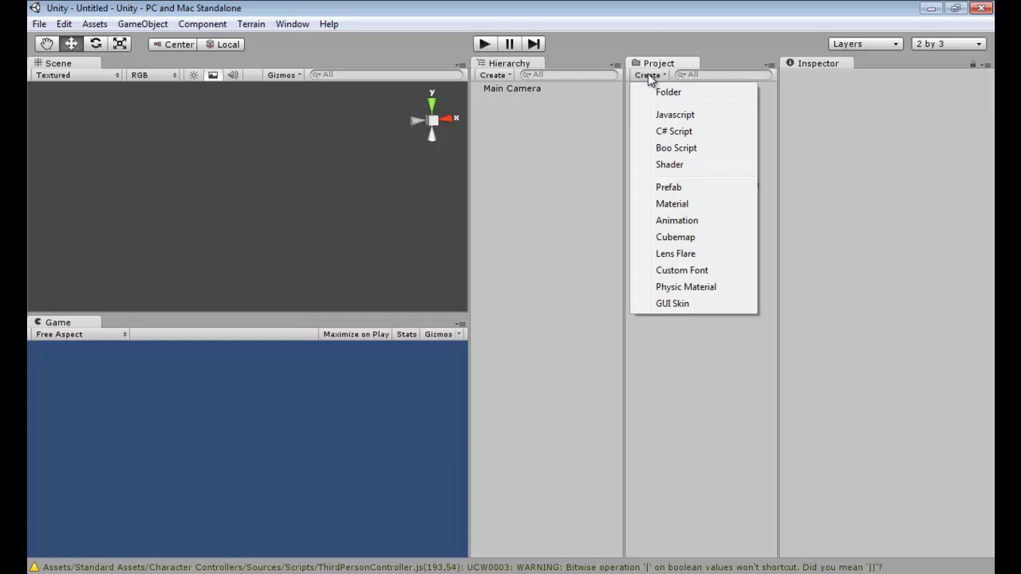
left_click(651, 91)
type("Control Setups")
key("Return")
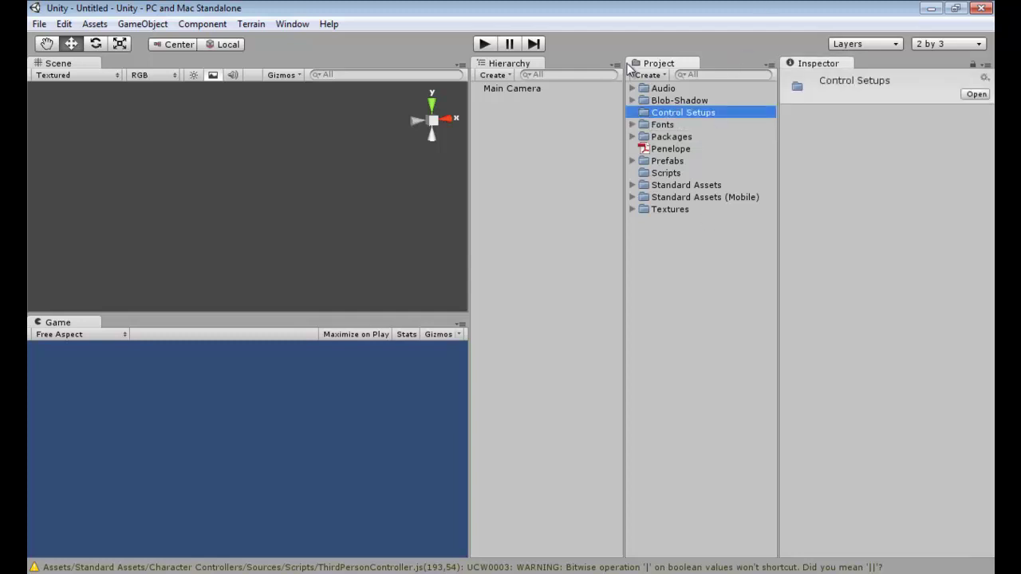
left_click(690, 279)
left_click(516, 202)
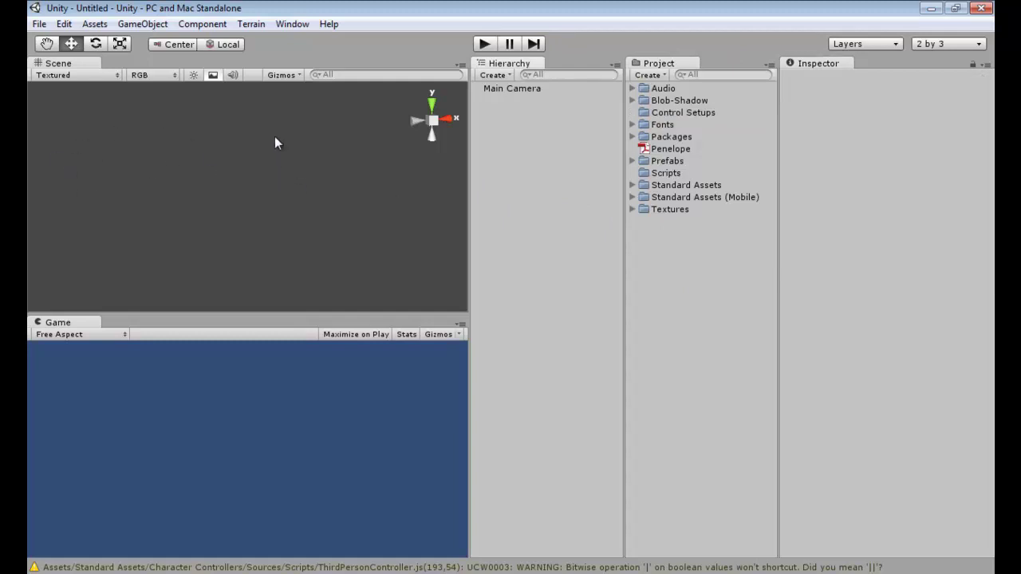
Add a Plane via GameObject > Create Other and orbit the Scene view to inspect it.
left_click(128, 25)
mouse_move(156, 58)
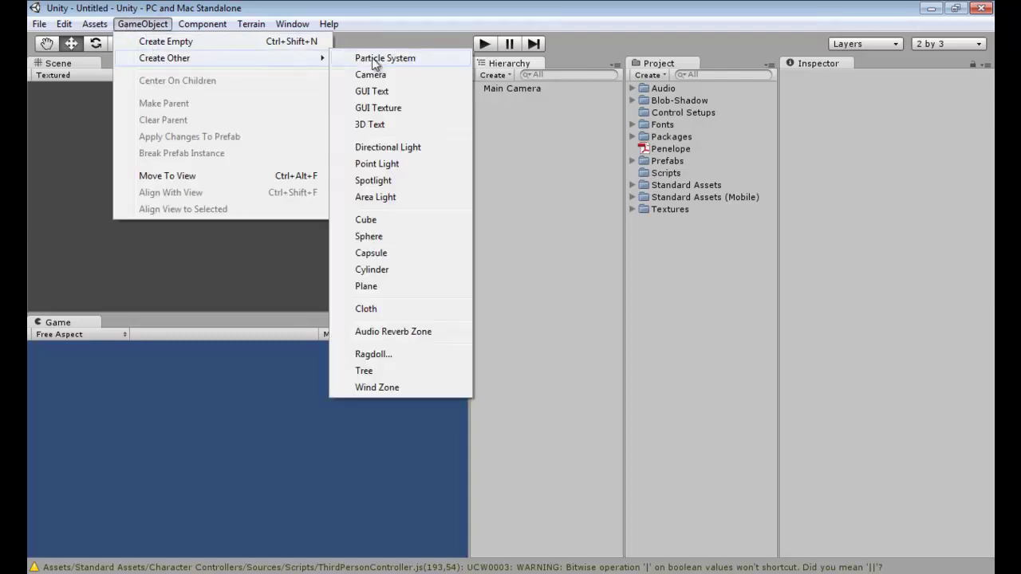
left_click(367, 289)
scroll(258, 241, "up", 5)
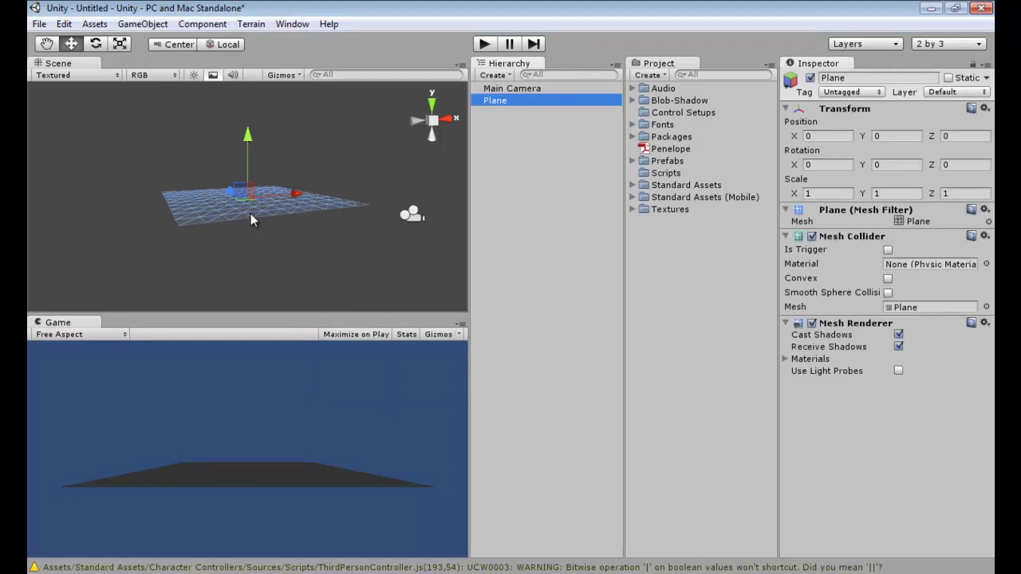
left_click(251, 213)
scroll(255, 206, "down", 2)
scroll(257, 205, "up", 4)
left_click_drag(259, 185, 281, 190, "alt")
scroll(281, 196, "up", 5)
left_click_drag(307, 234, 326, 176, "alt")
key("w")
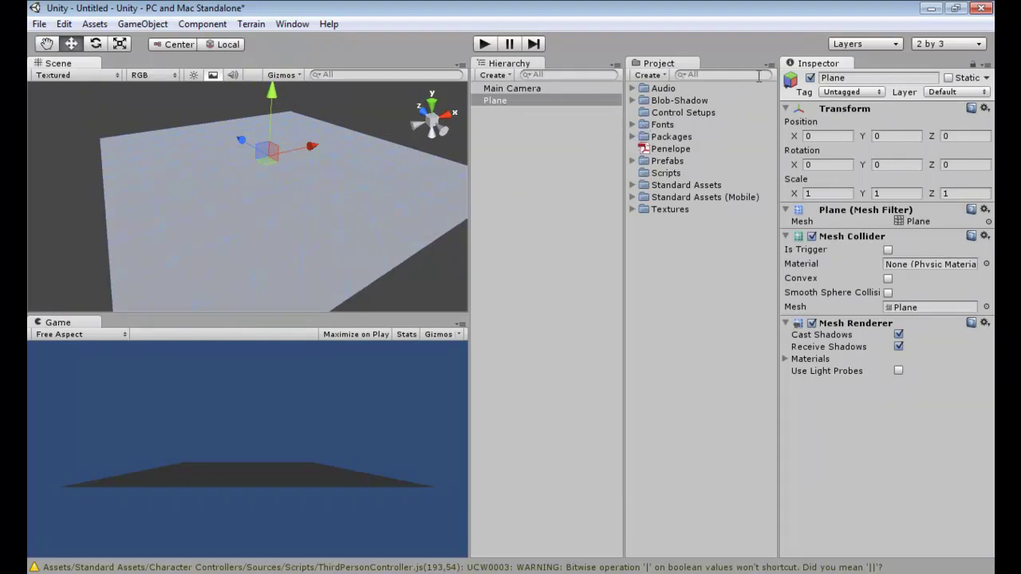
Set the Plane's Transform scale X, Y and Z to 10.
left_click(828, 194)
type("10")
key("Tab")
type("10")
key("Tab")
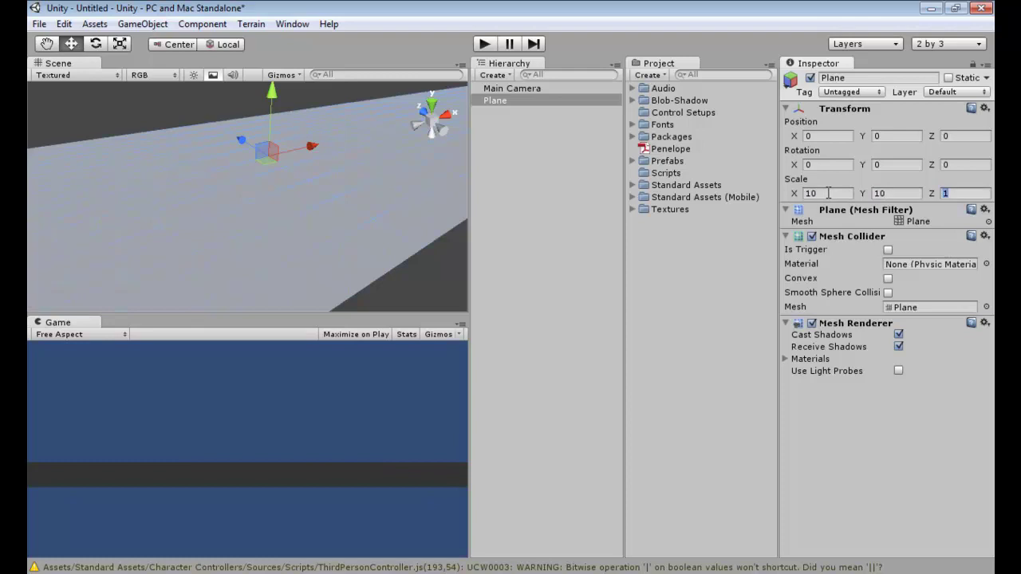
type("10")
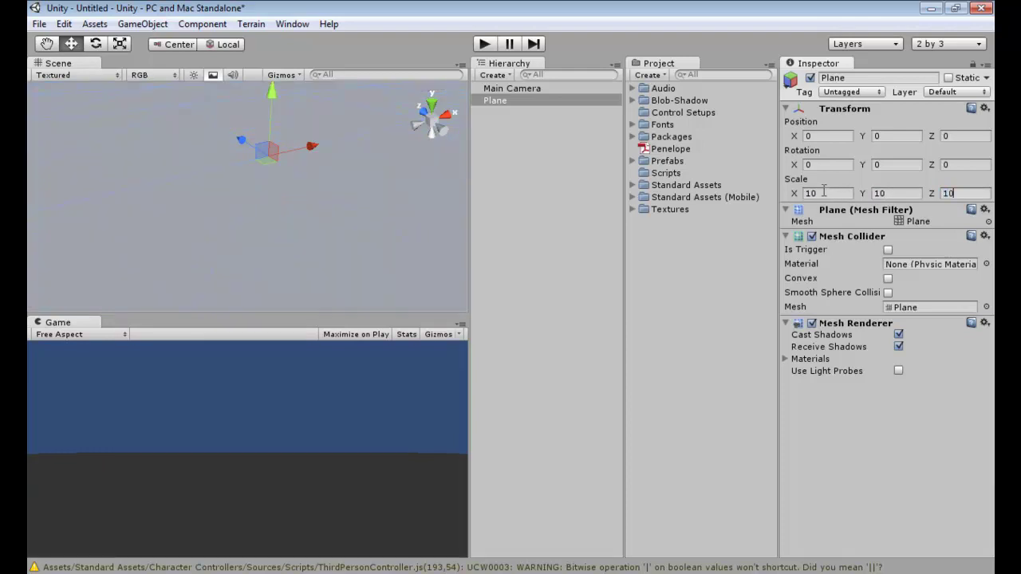
right_click_drag(313, 200, 319, 149)
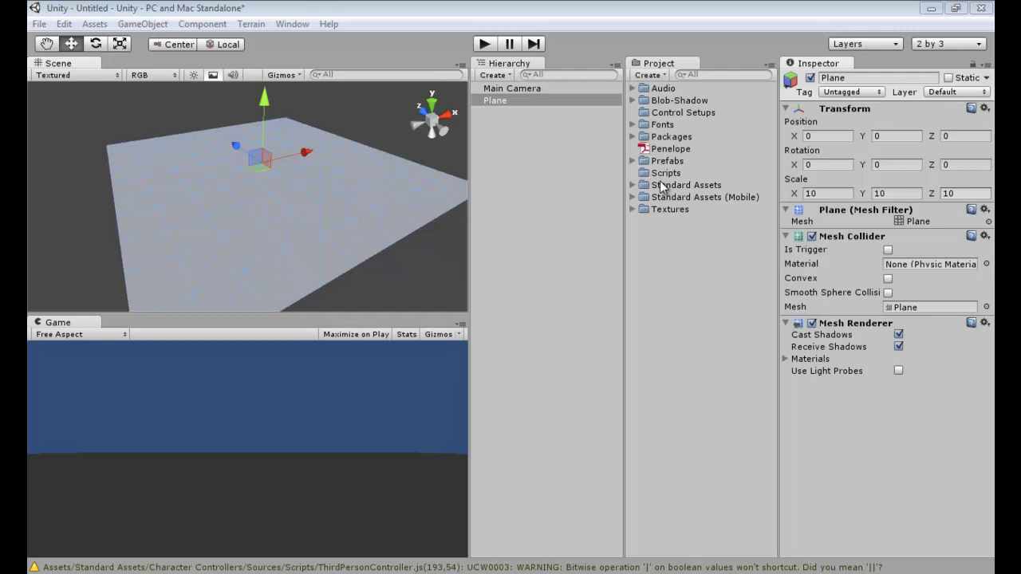
Save the current scene as CameraRelativeSetup.unity inside the Control Setups folder.
left_click(41, 25)
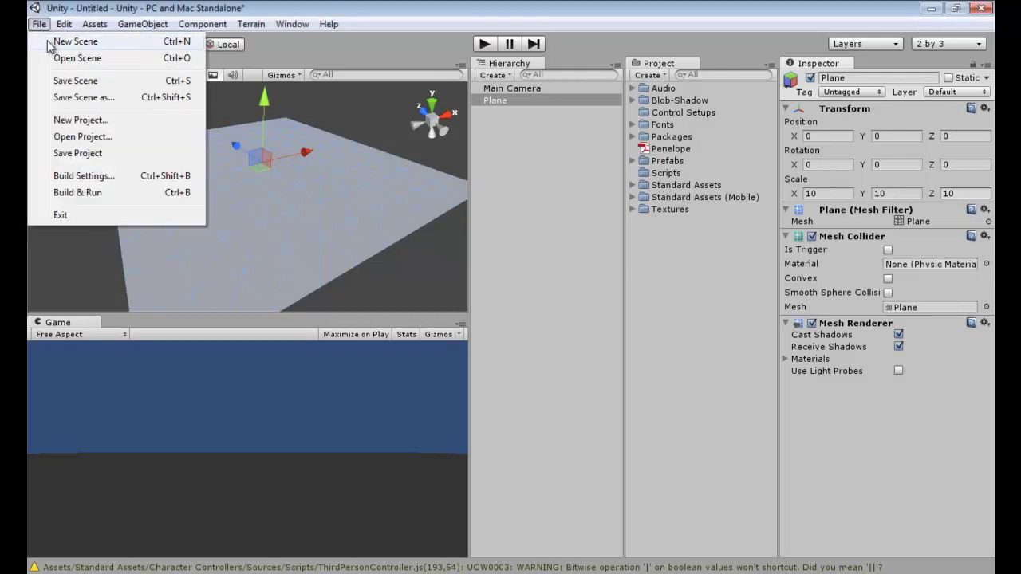
left_click(445, 134)
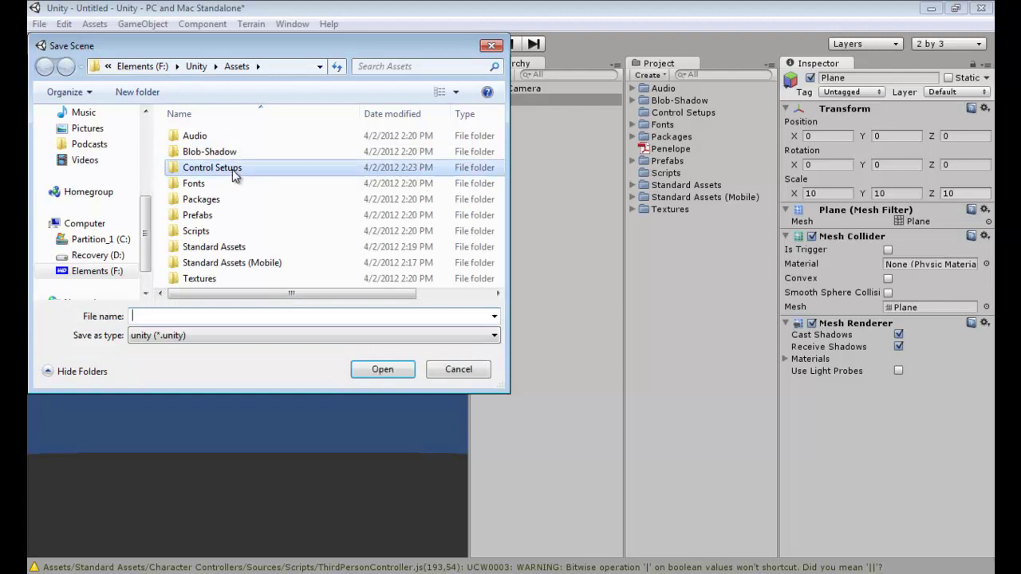
double_click(204, 168)
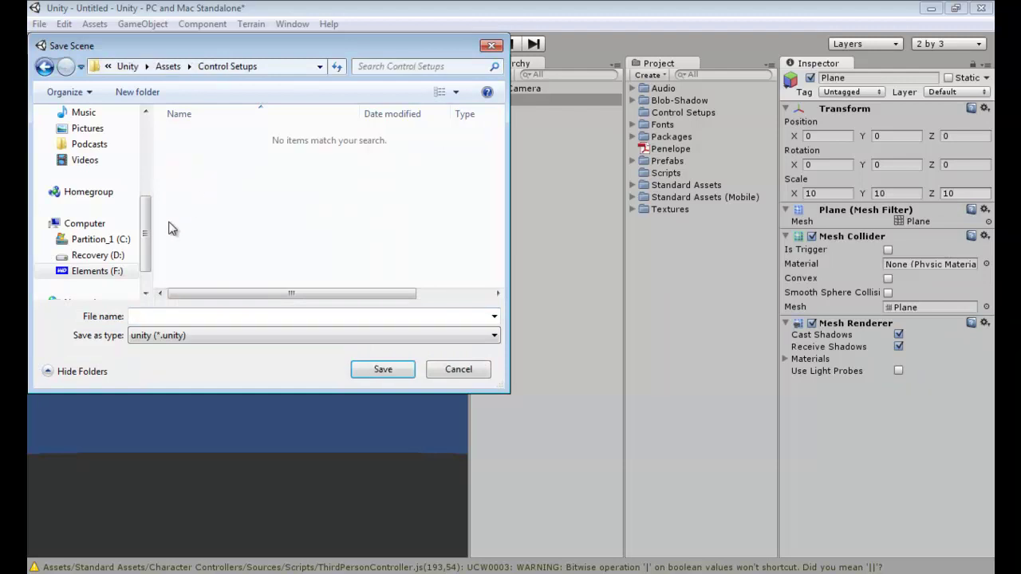
left_click(186, 317)
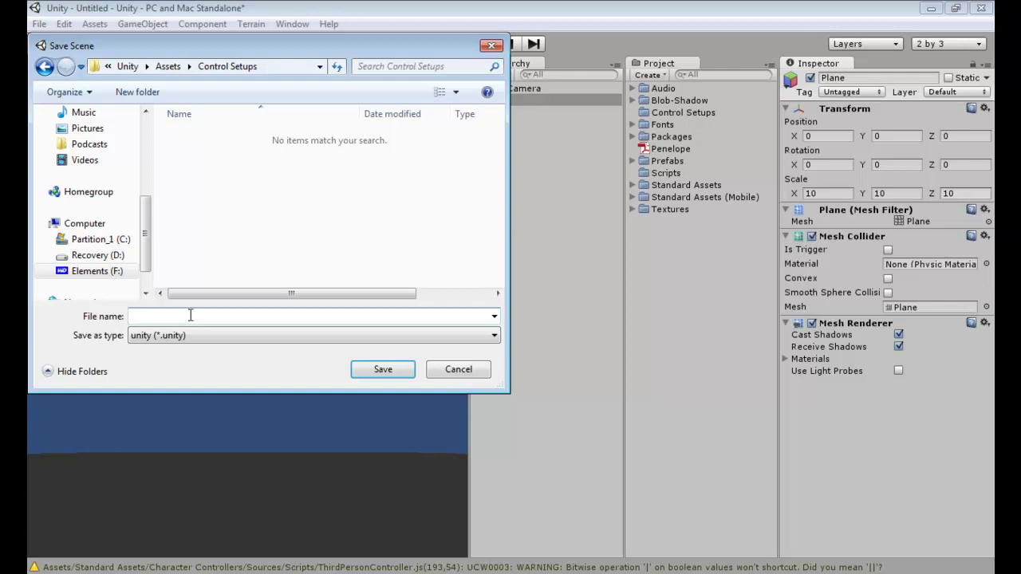
type("CameraRelativeSetup")
left_click(373, 371)
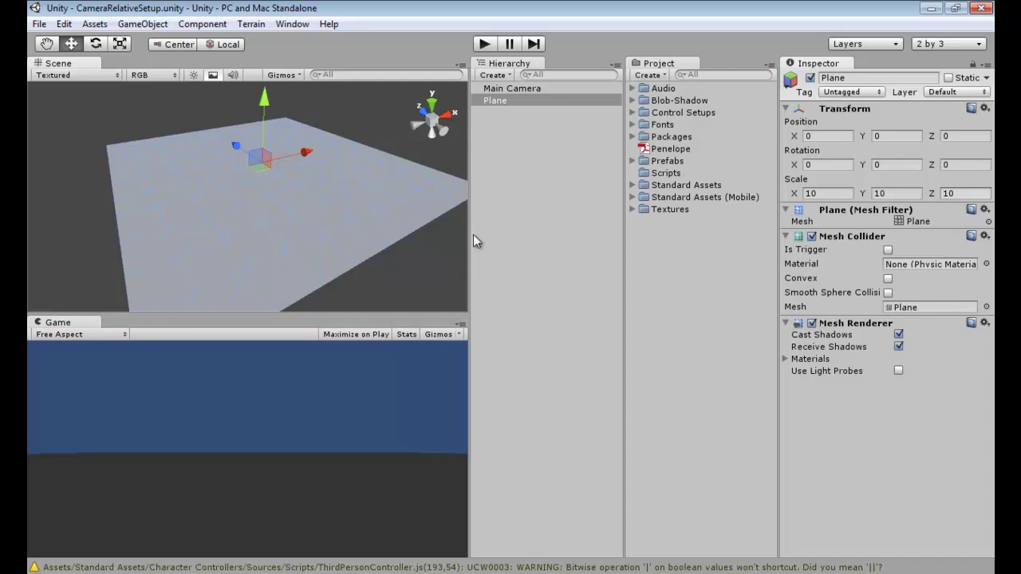
Save a copy of the scene as PlayerRelativeSetup.unity at the root of Assets.
left_click(39, 24)
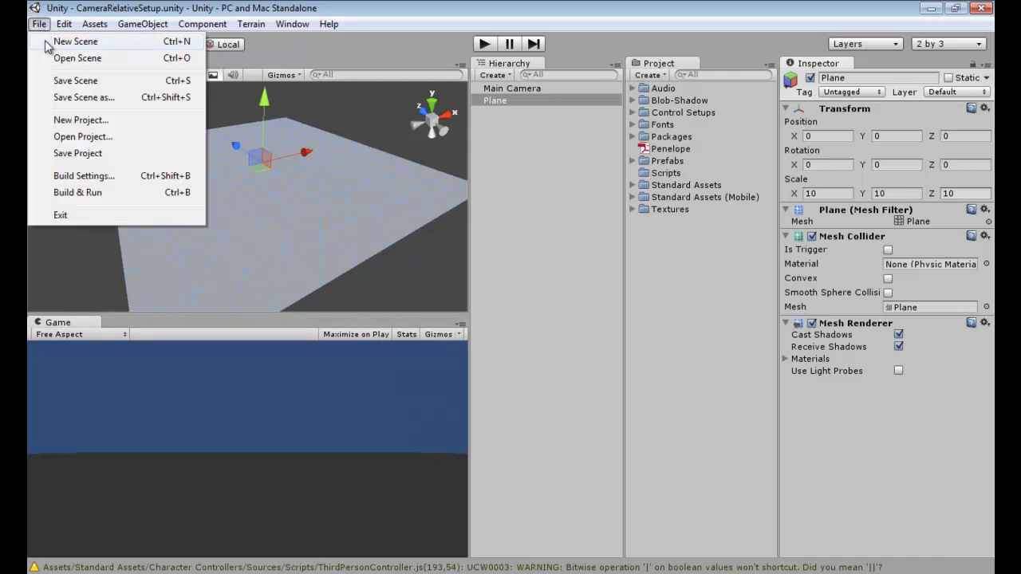
left_click(71, 98)
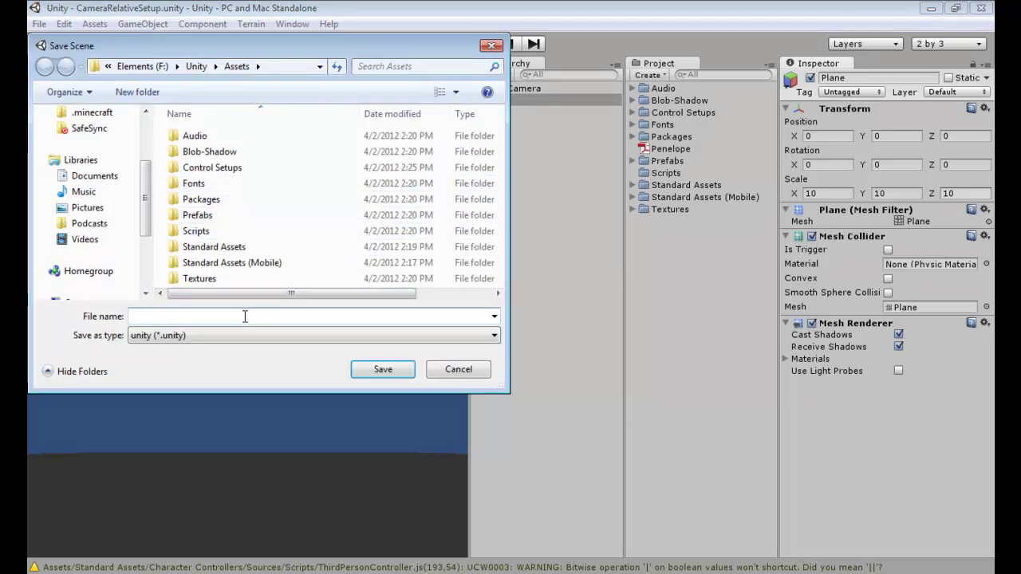
type("PlayerRelativeSetup")
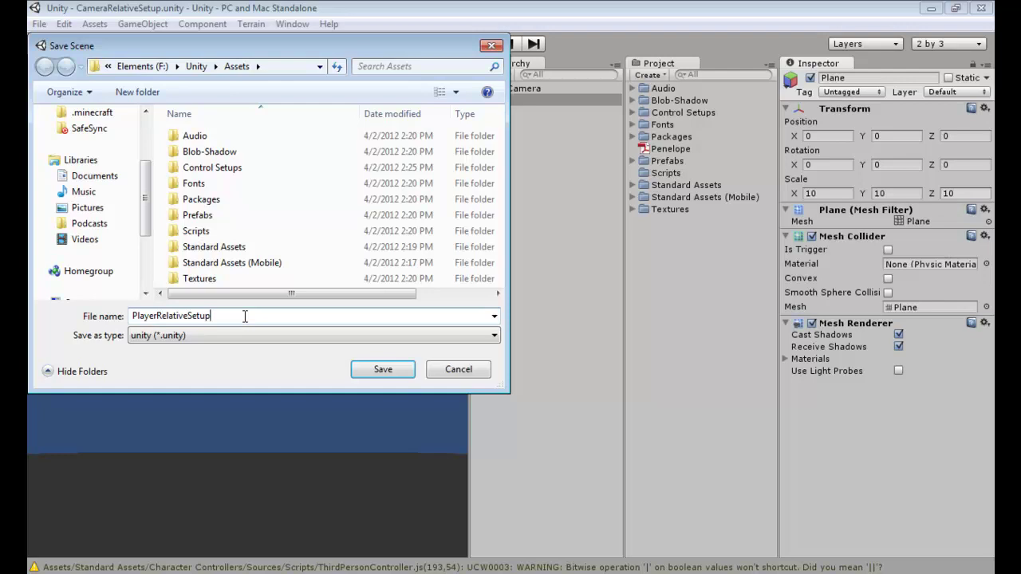
left_click(362, 371)
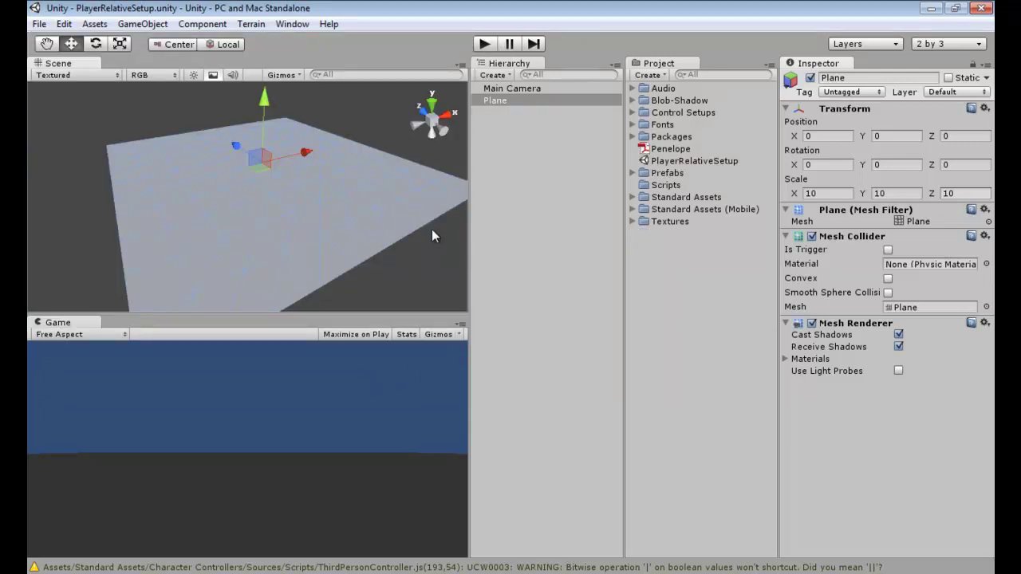
From the Save Scene As dialog, move PlayerRelativeSetup.unity into the Control Setups folder.
left_click(39, 24)
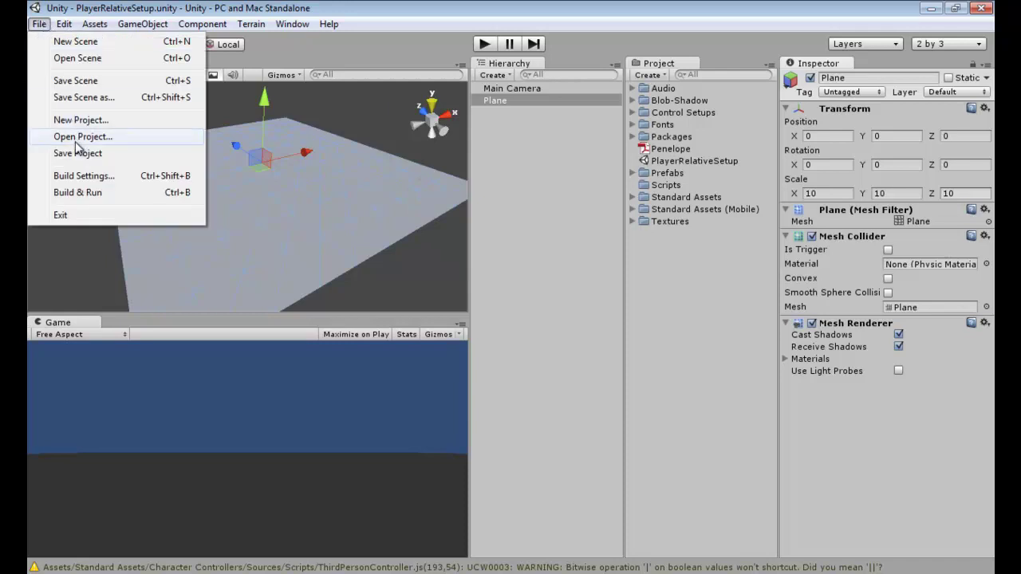
left_click(79, 97)
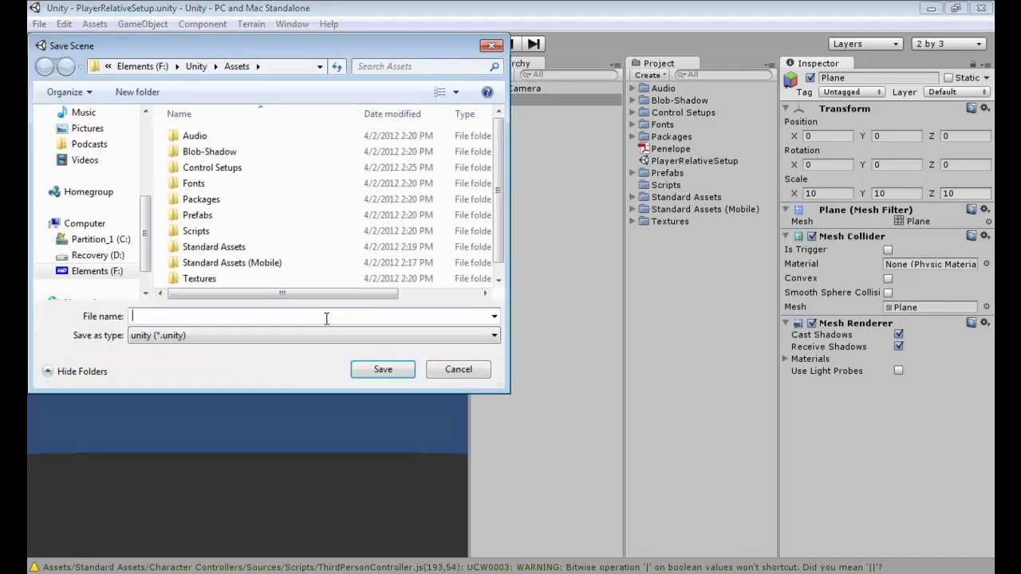
type("TapControlSetup")
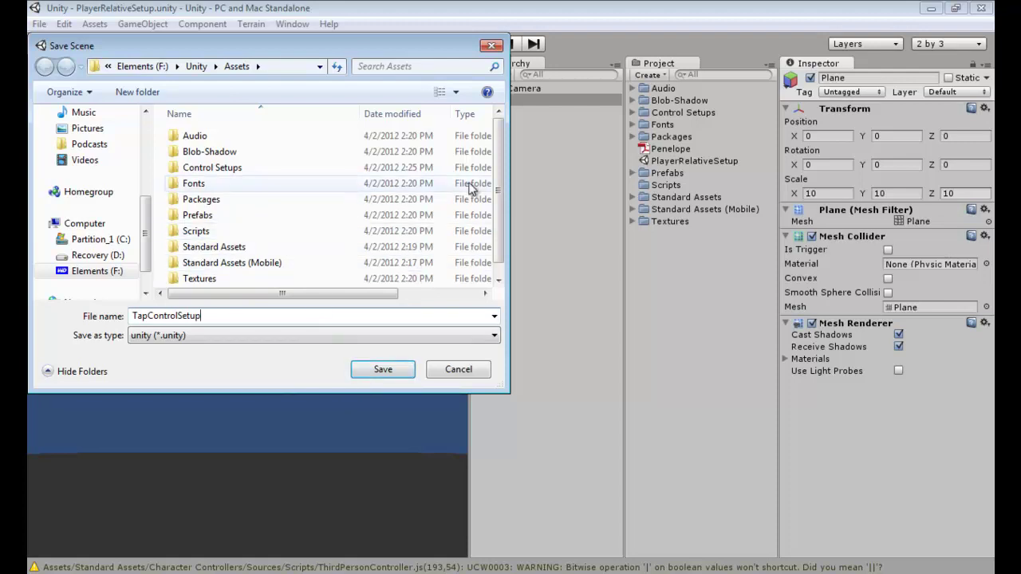
scroll(504, 139, "down", 1)
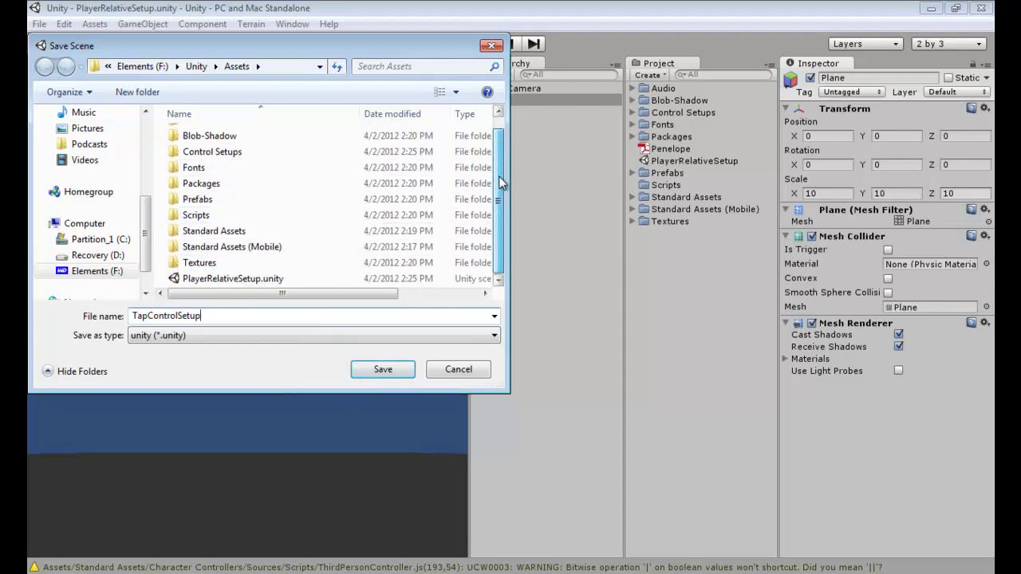
left_click(246, 279)
left_click_drag(233, 278, 207, 155)
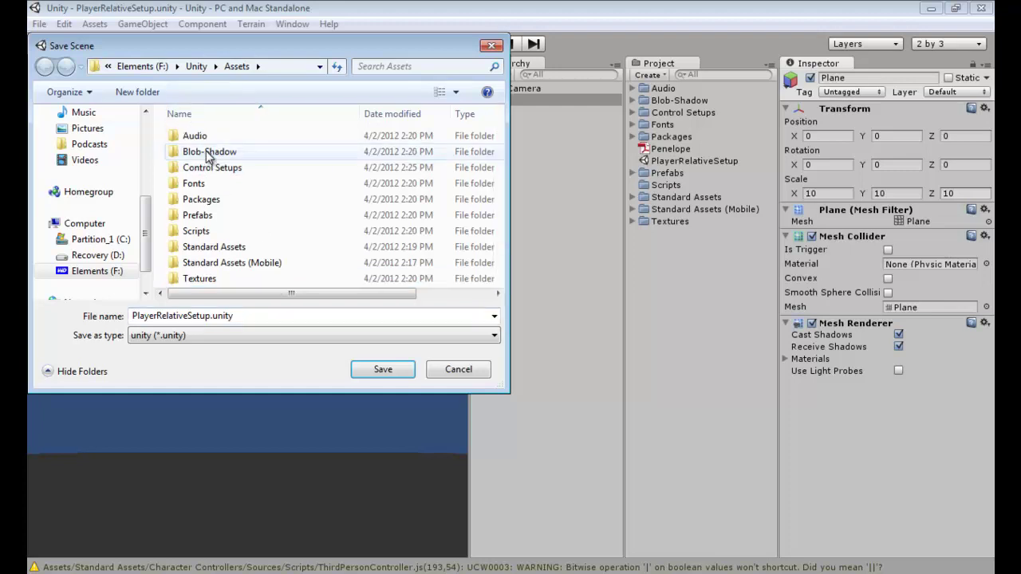
Save the scene as TapControlsSetup in Control Setups, without overwriting PlayerRelativeSetup.
double_click(203, 167)
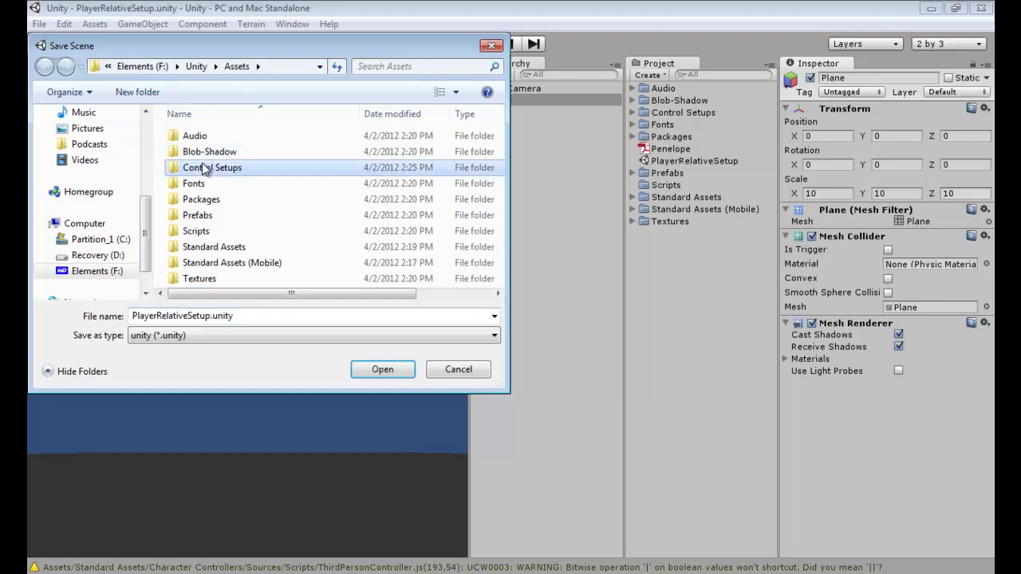
double_click(258, 316)
left_click(383, 373)
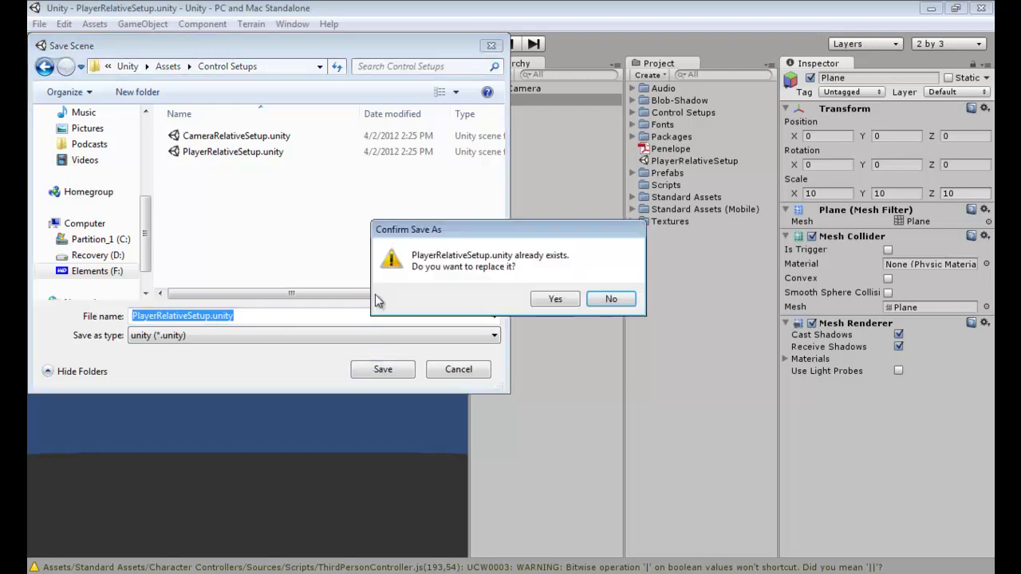
left_click(609, 298)
left_click(276, 311)
double_click(262, 315)
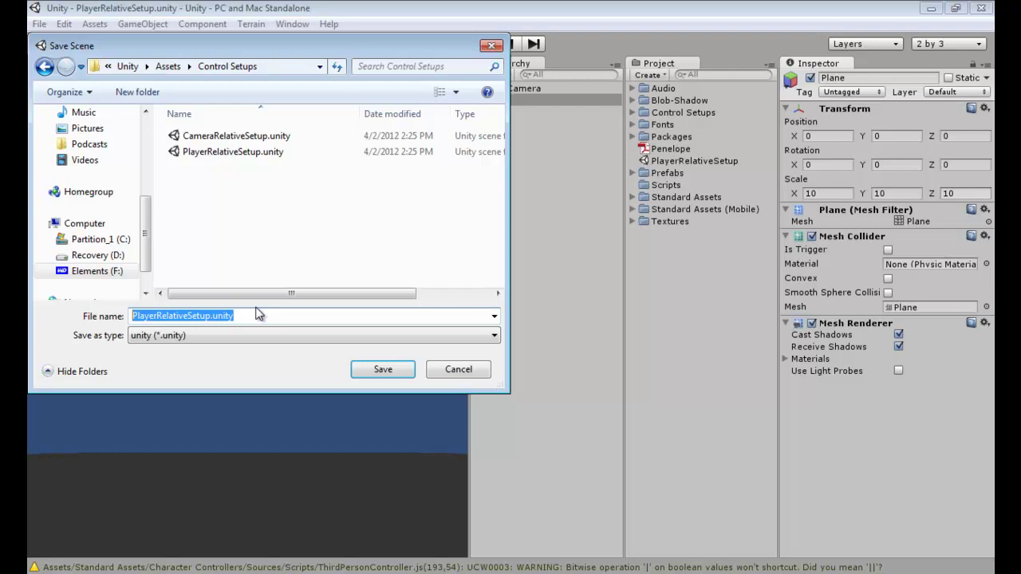
type("TapControlsSetup")
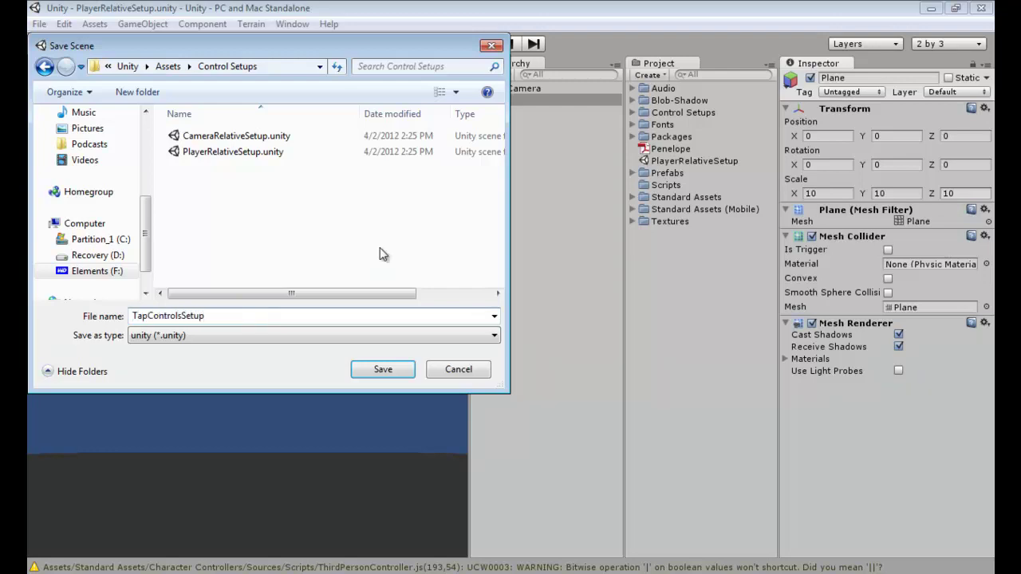
left_click(395, 369)
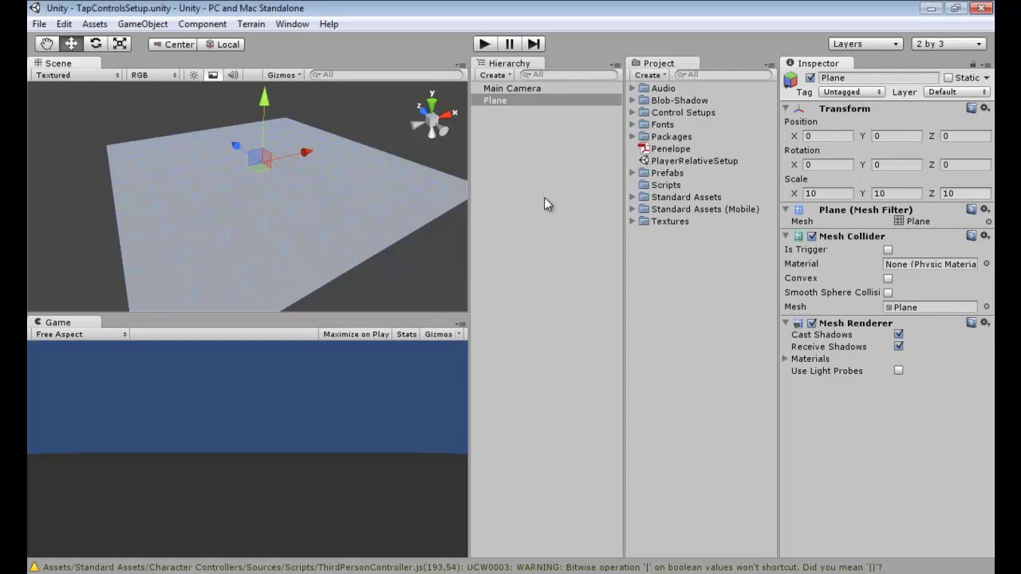
Create an empty GameObject beside the Main Camera and Plane, and frame the view on it.
middle_click_drag(289, 169, 287, 156)
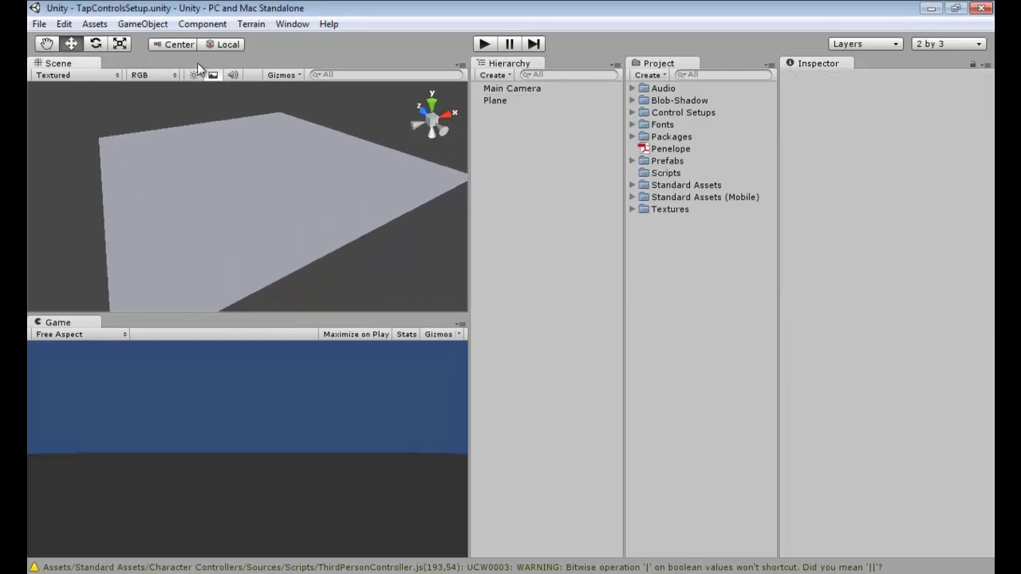
left_click(154, 26)
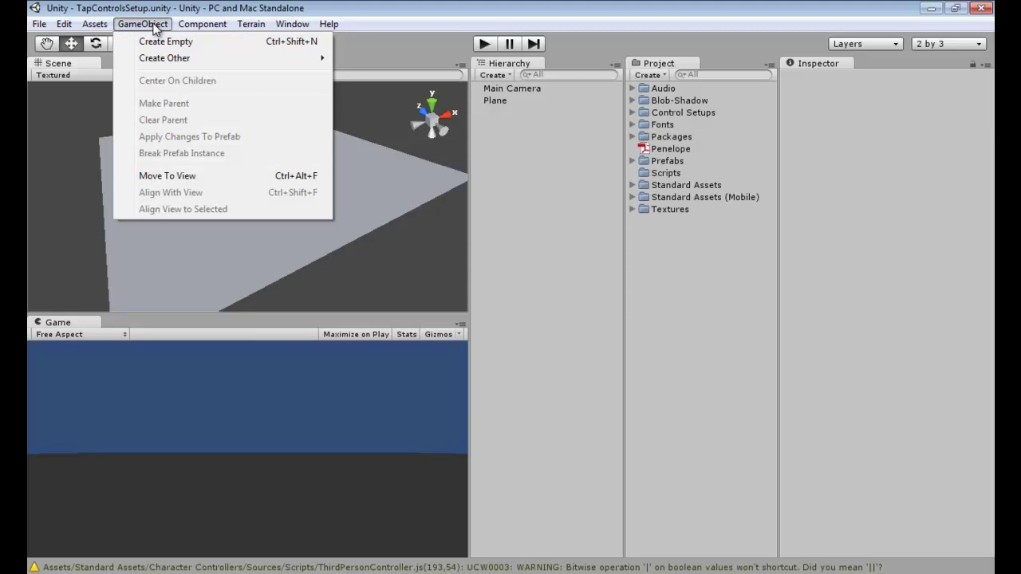
left_click(150, 41)
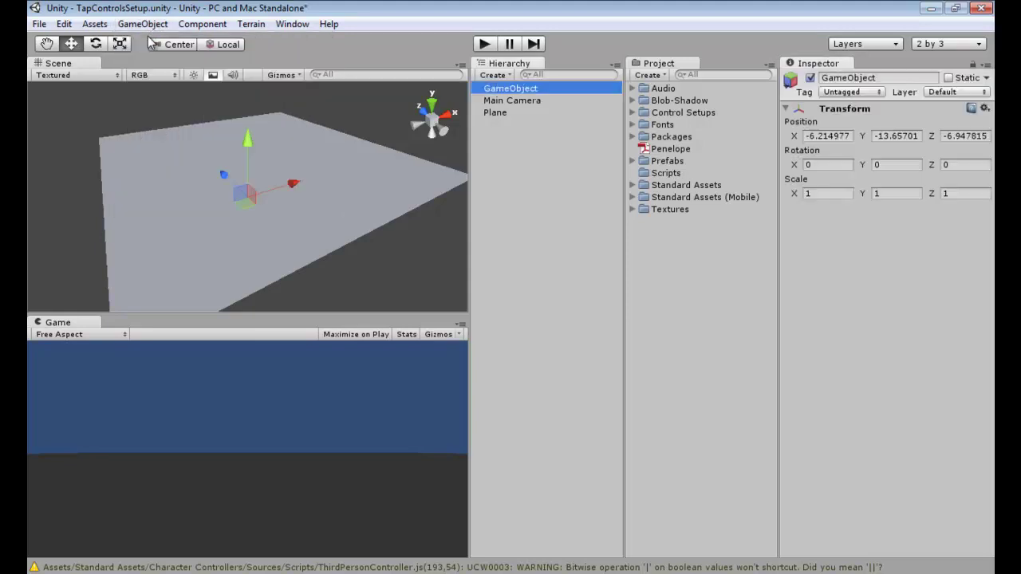
key("f")
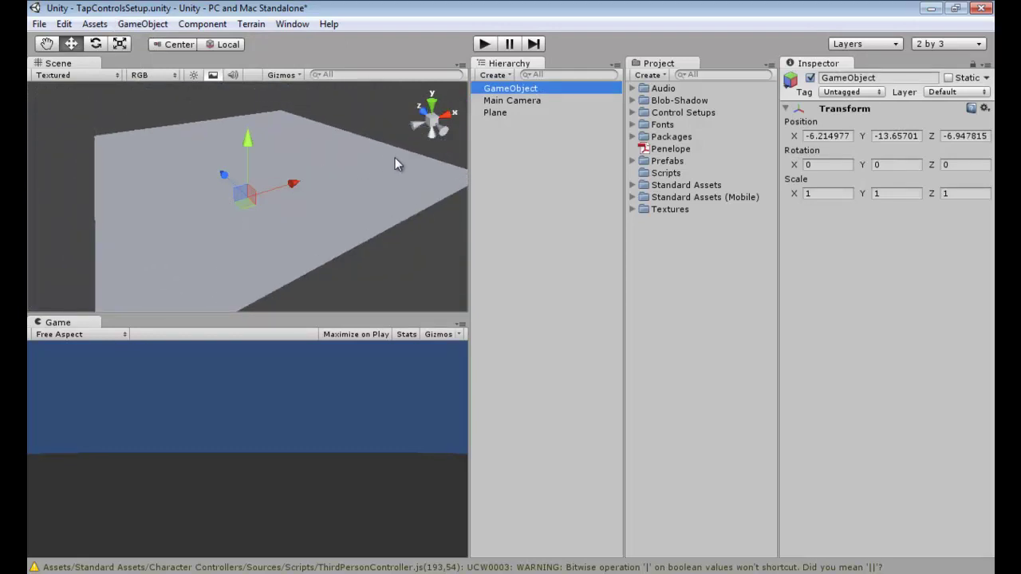
left_click(149, 24)
mouse_move(155, 59)
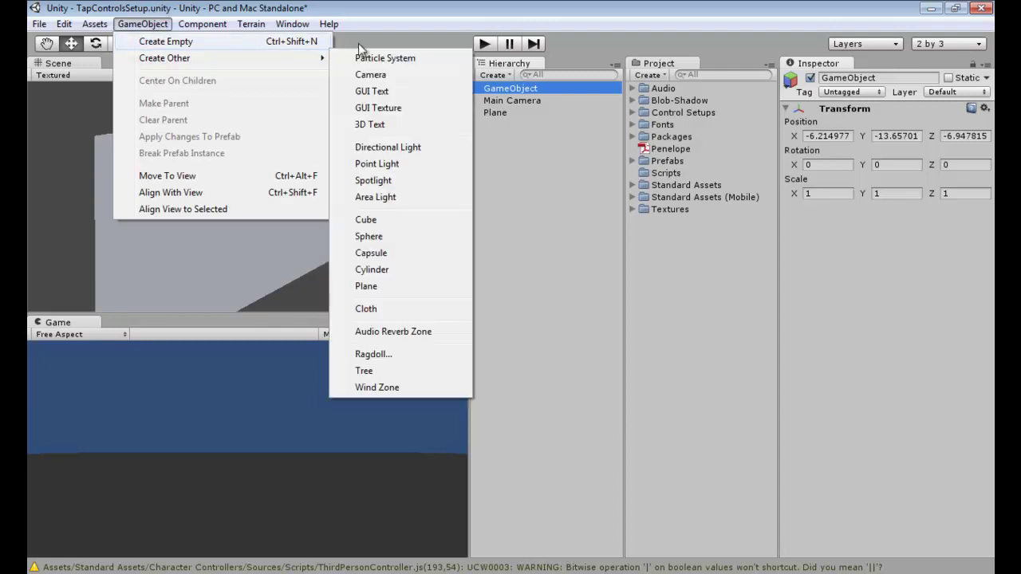
Create a sphere and raise it above the plane to Position Y 6.685621.
left_click(370, 236)
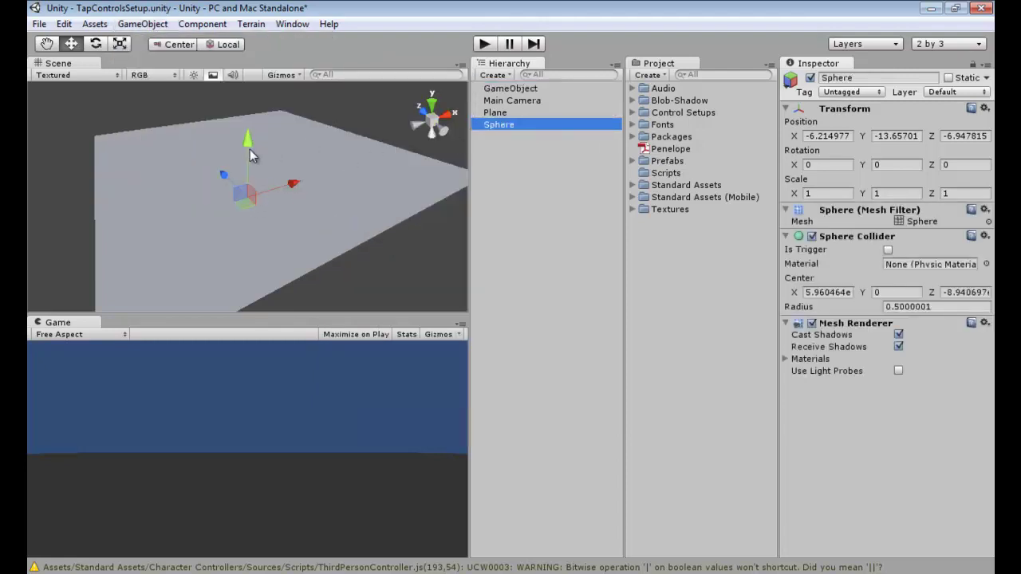
key("f")
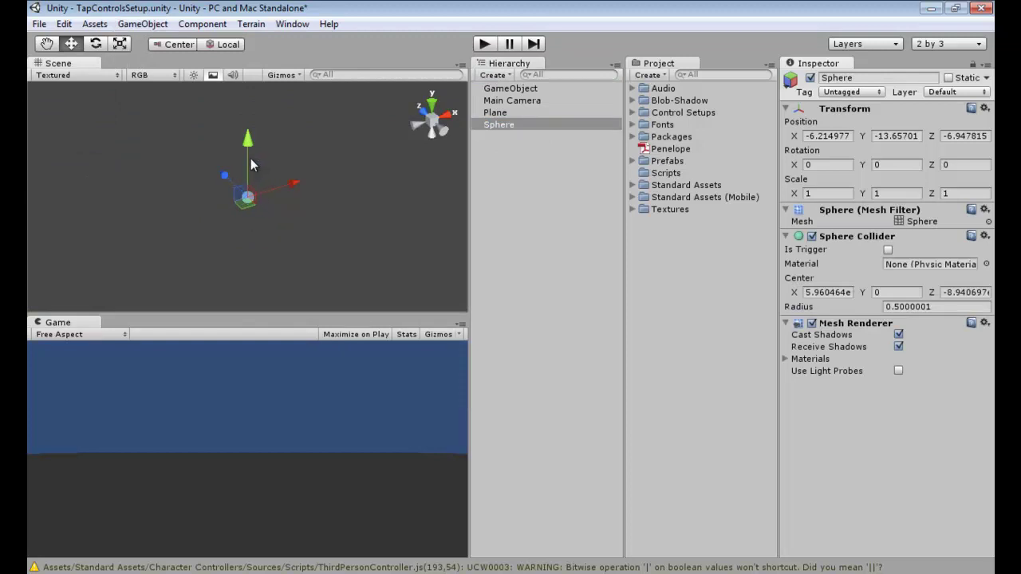
left_click_drag(247, 157, 287, 179)
scroll(285, 171, "down", 5)
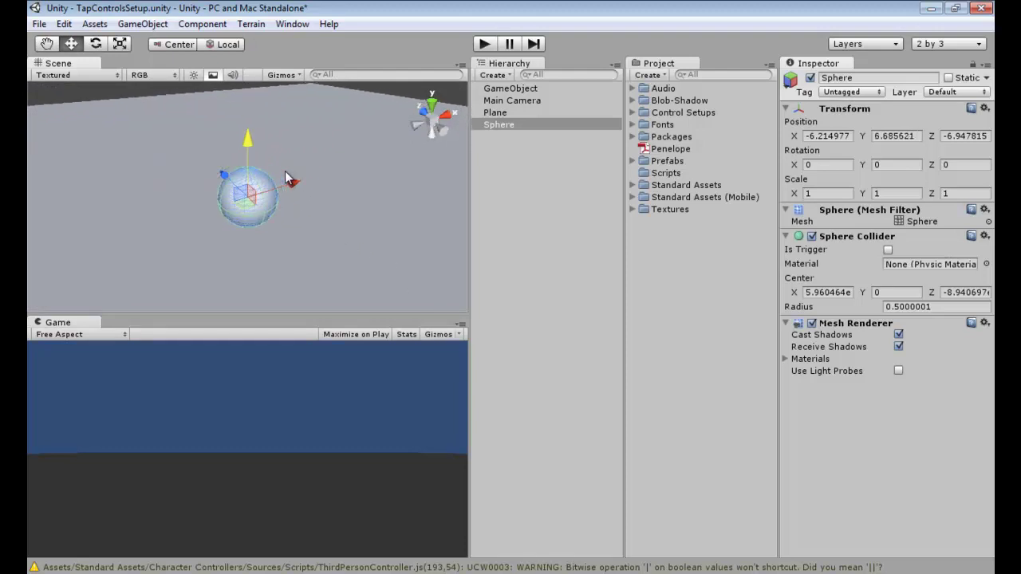
middle_click_drag(276, 212, 276, 147)
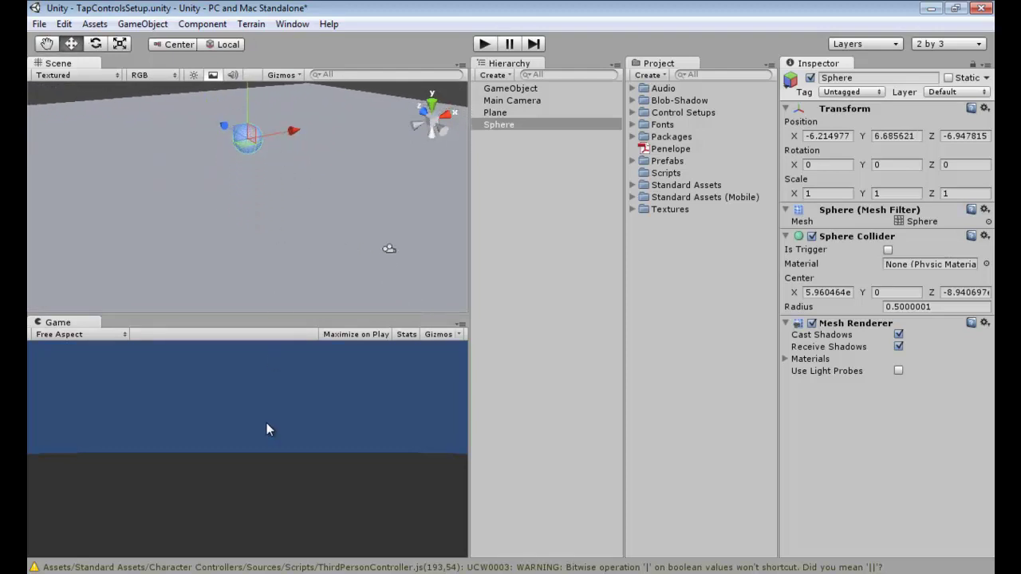
Check the sphere's height from the top, right and back gizmo views, comparing it with the Plane.
left_click(432, 104)
left_click(447, 120)
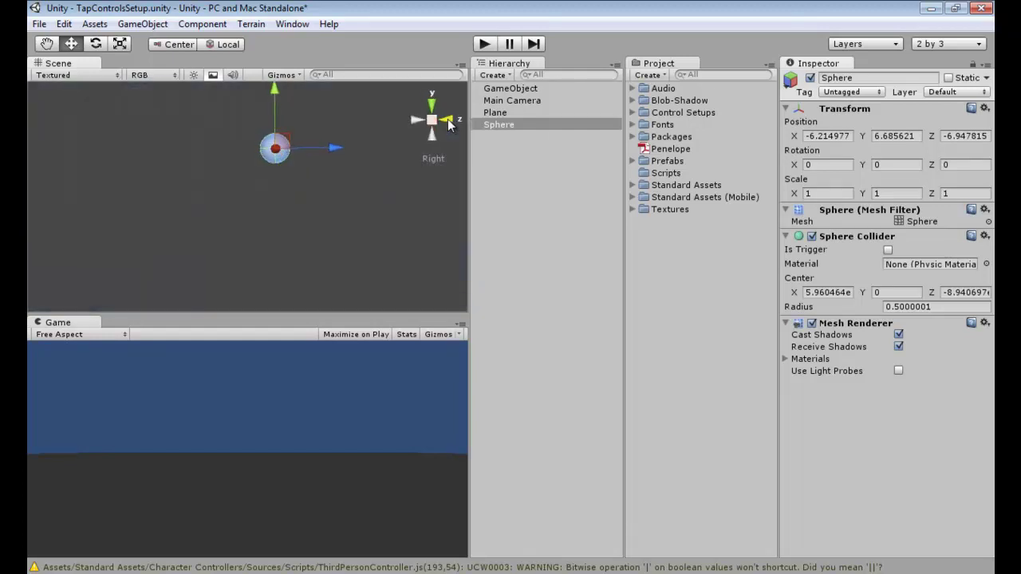
left_click(415, 121)
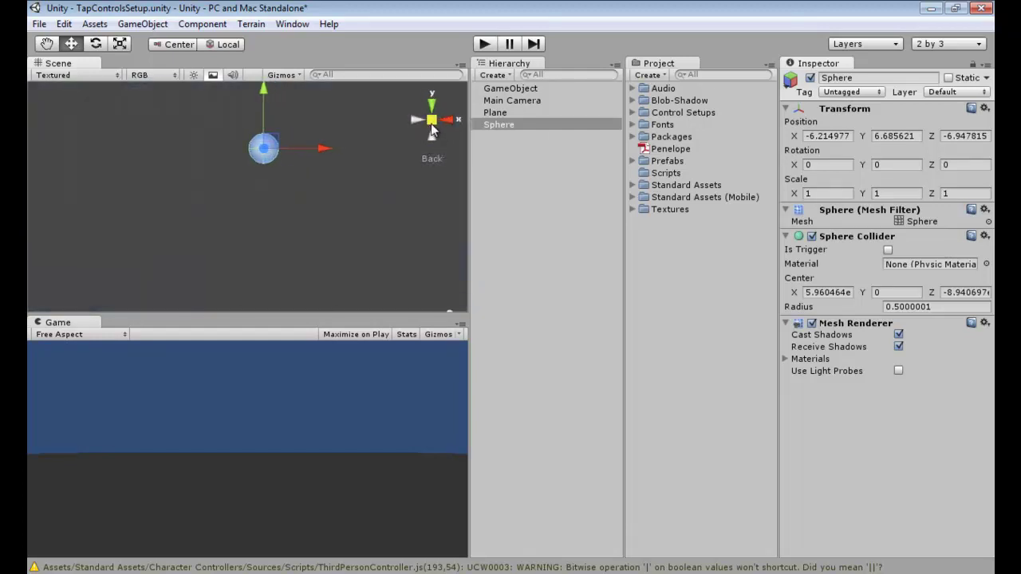
left_click(430, 104)
left_click(447, 120)
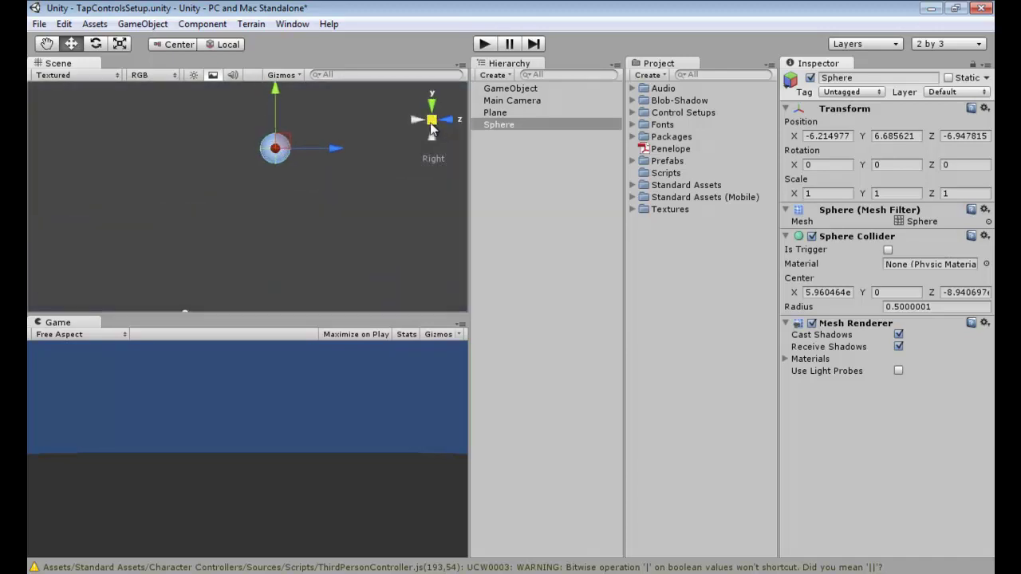
left_click(499, 113)
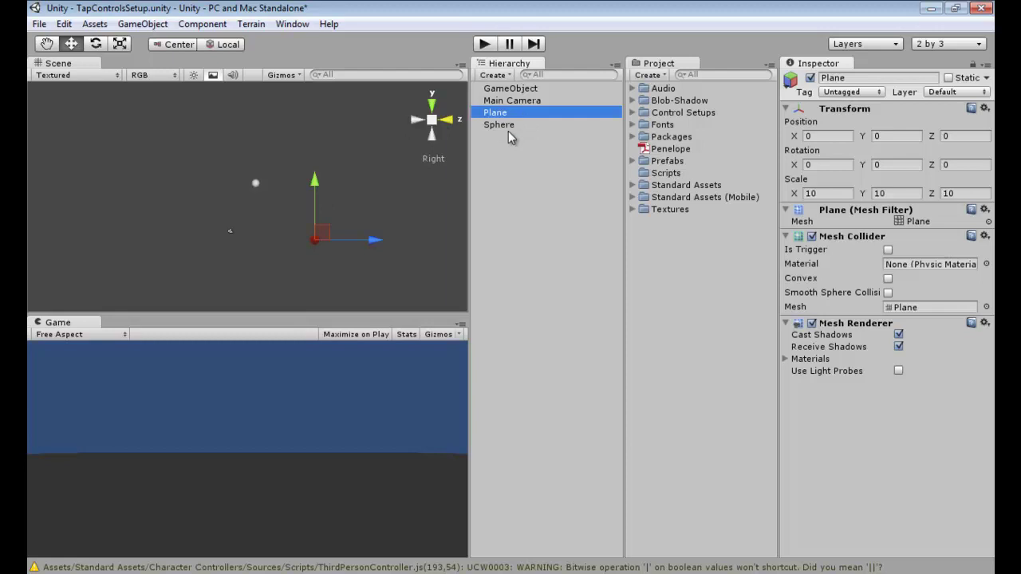
left_click(390, 168)
left_click(257, 185)
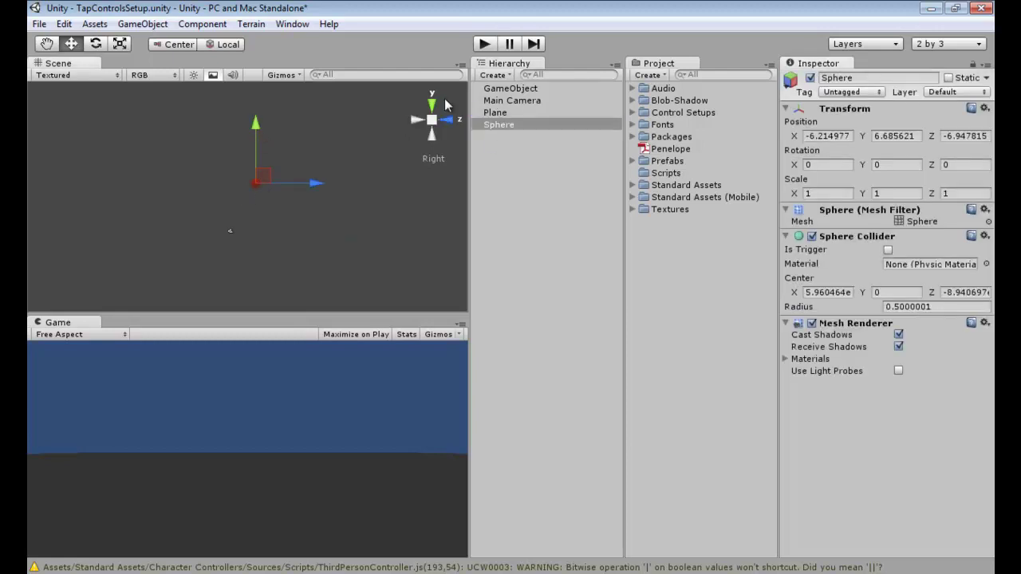
left_click(501, 116, "ctrl")
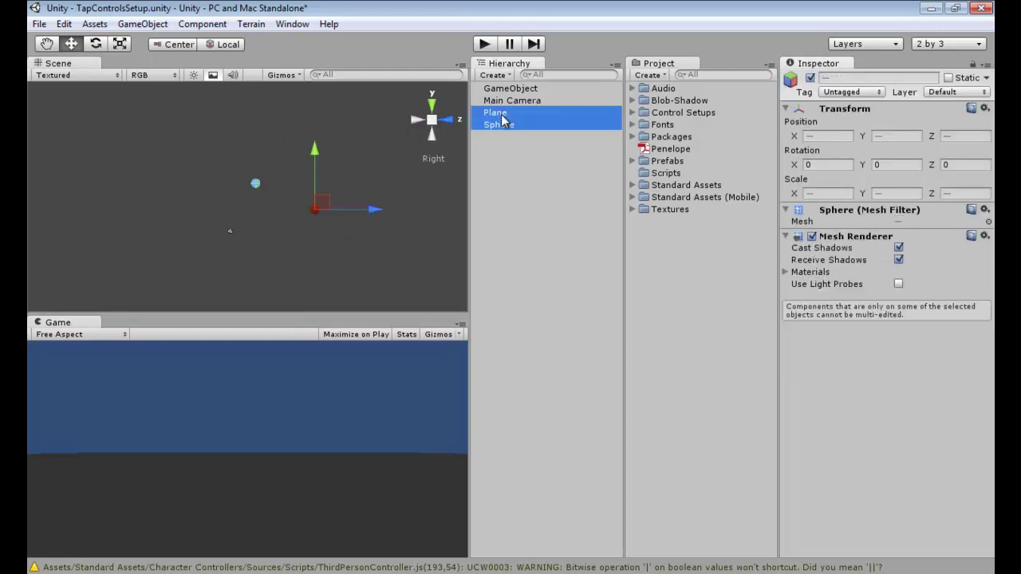
left_click(498, 166)
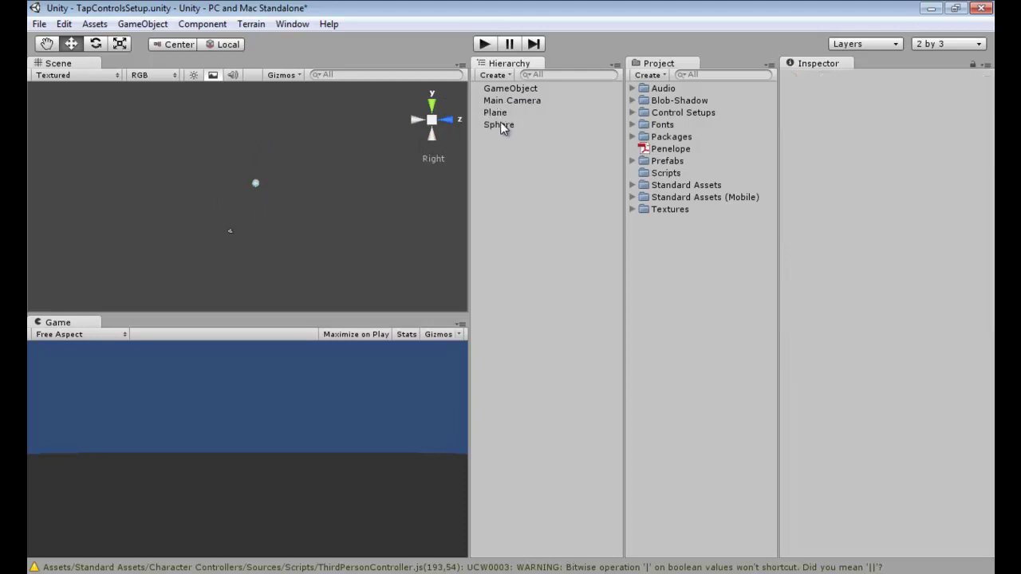
left_click(500, 124)
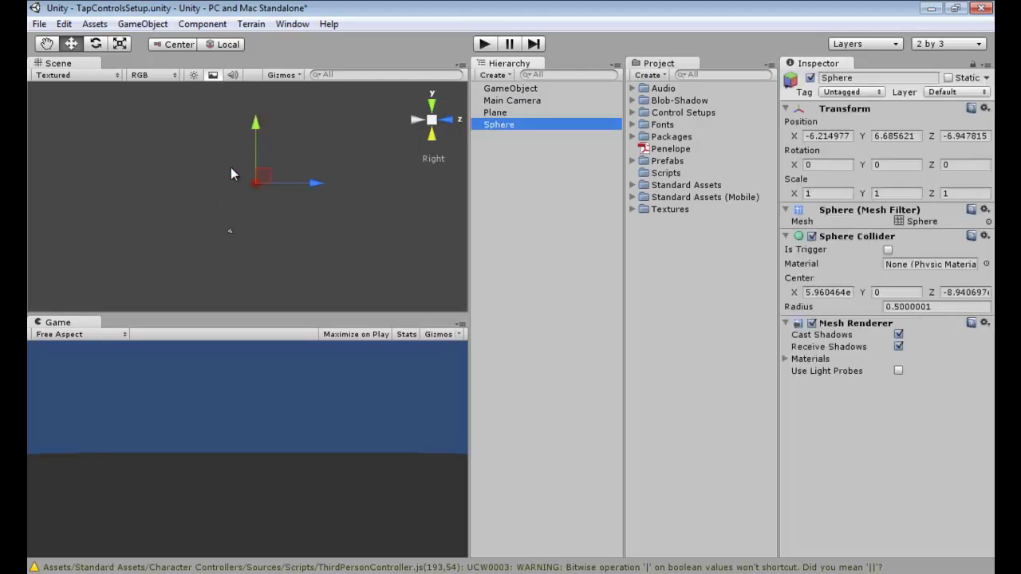
left_click(432, 119)
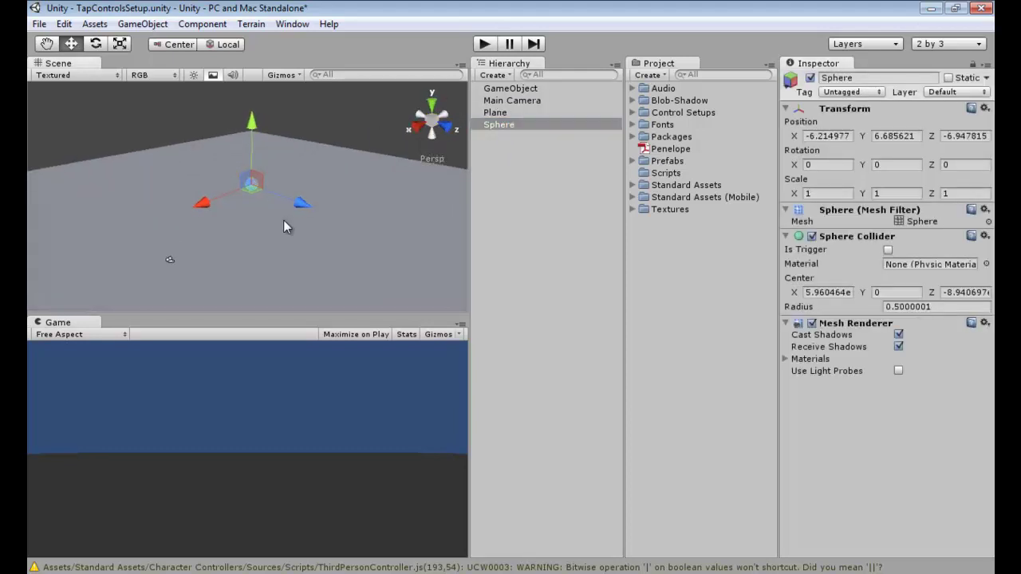
Frame the perspective view on the sphere and leave the Sphere selected.
mouse_move(284, 221)
middle_mouse_down()
mouse_move(264, 232)
mouse_move(290, 237)
middle_mouse_up()
scroll(294, 231, "up", 6)
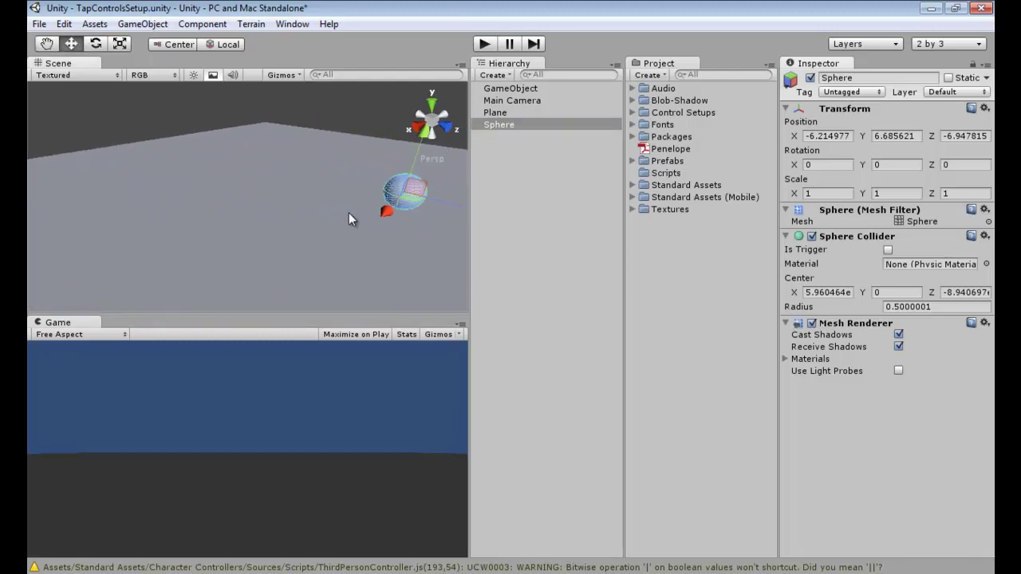
key("f")
left_click(306, 133)
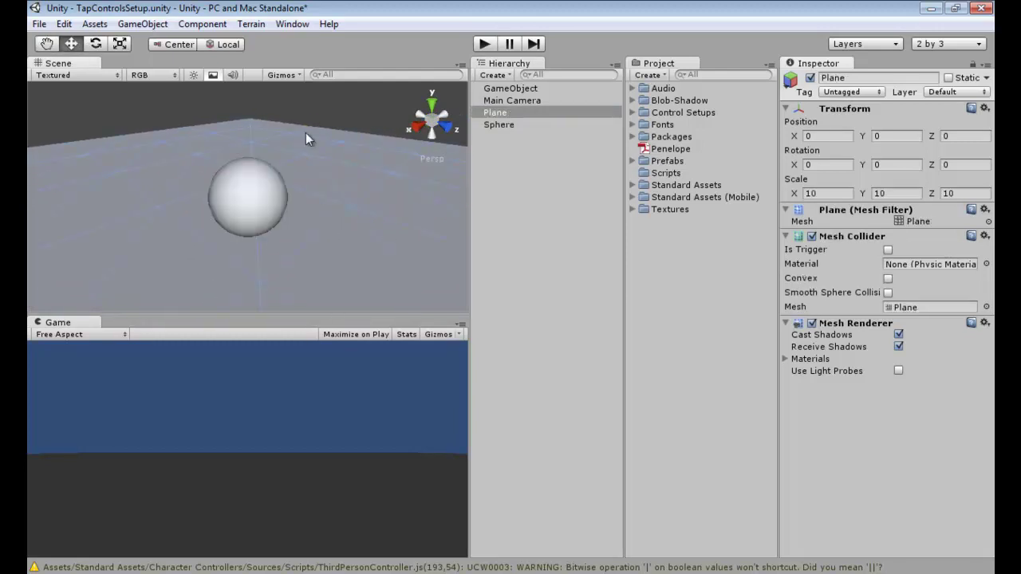
left_click(273, 177)
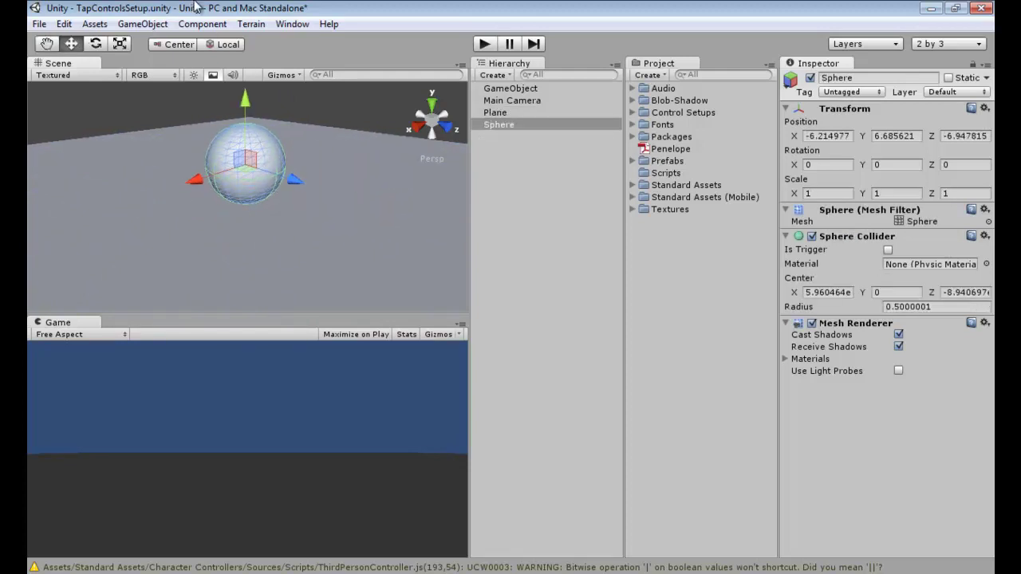
left_click(142, 24)
Create a capsule and lower it beneath the sphere.
mouse_move(161, 57)
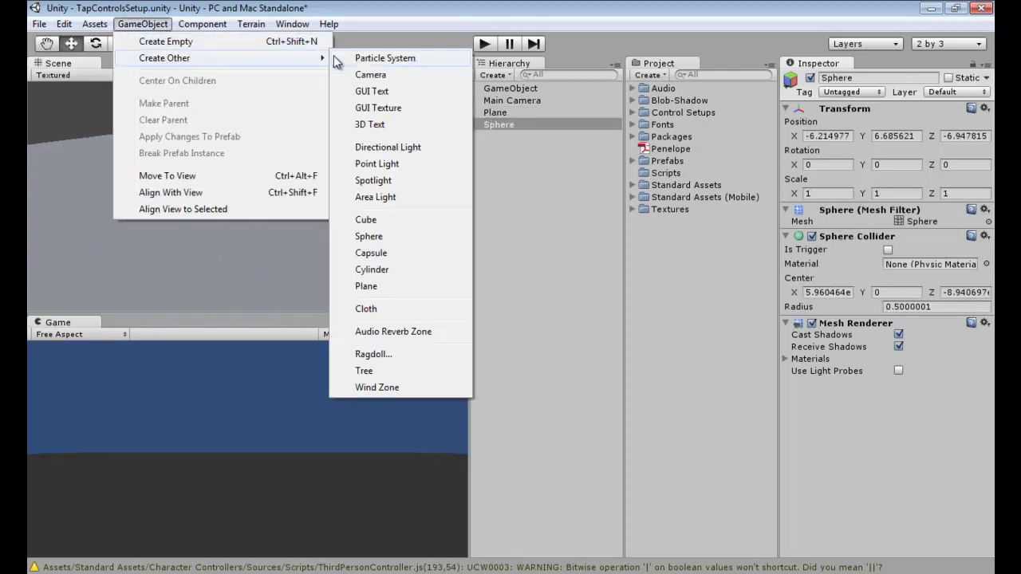
left_click(379, 254)
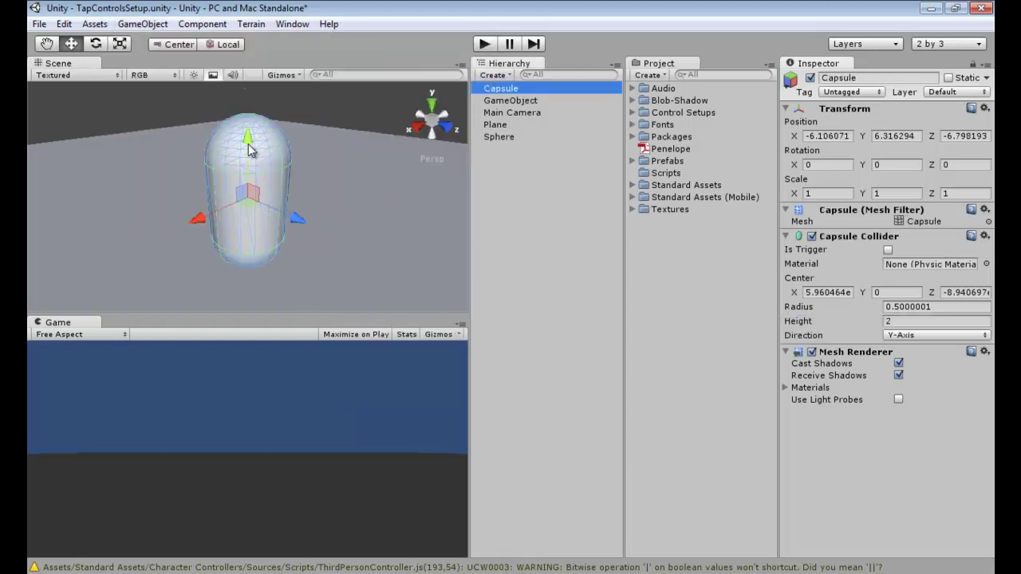
left_click_drag(249, 139, 248, 186)
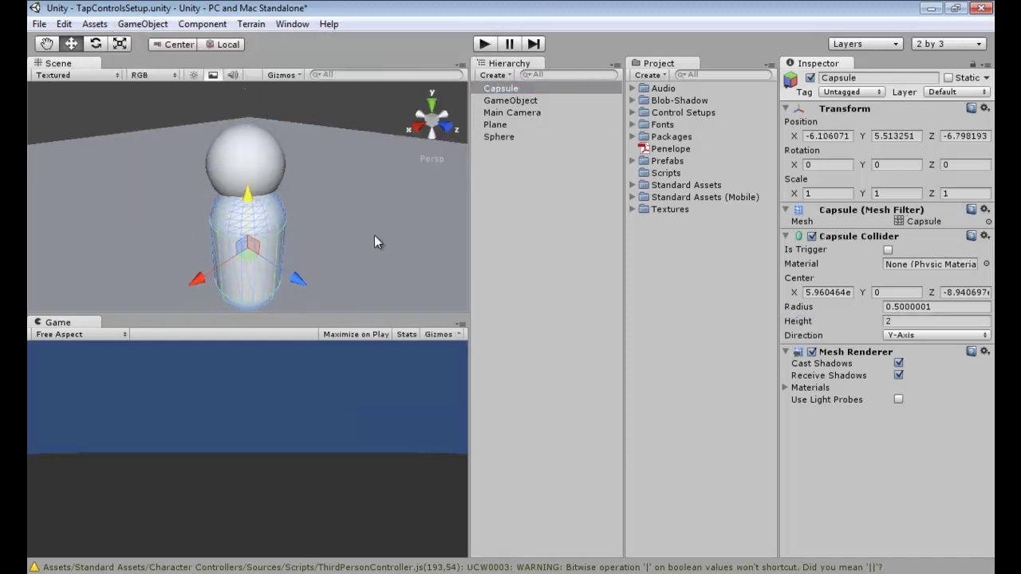
mouse_move(339, 213)
left_mouse_down("alt")
mouse_move(379, 185)
mouse_move(343, 199)
mouse_move(341, 179)
mouse_move(322, 214)
left_mouse_up("alt")
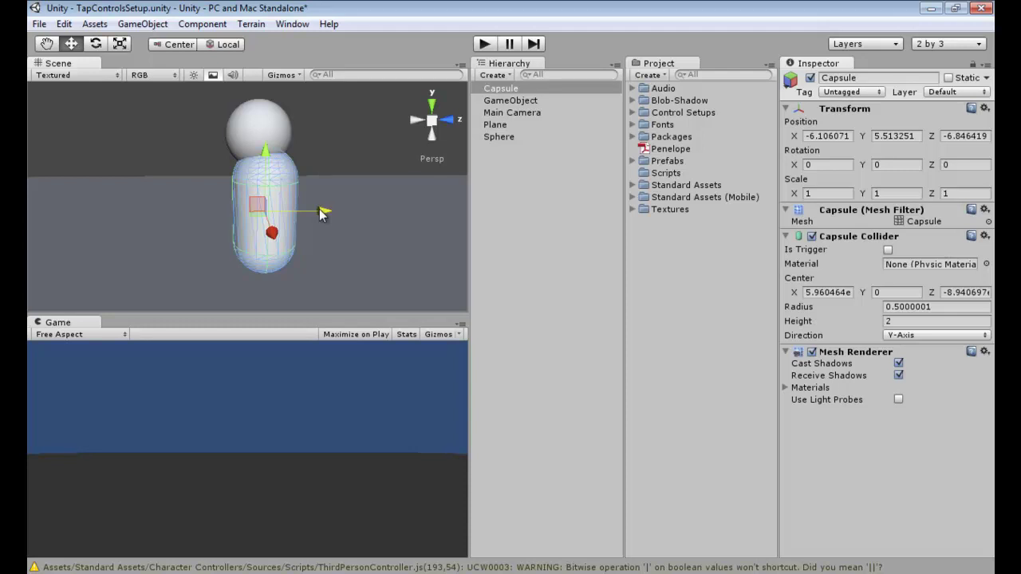
Slim the capsule to scale 0.6722174, 1, 0.7217975 and seat it just under the sphere.
key("r")
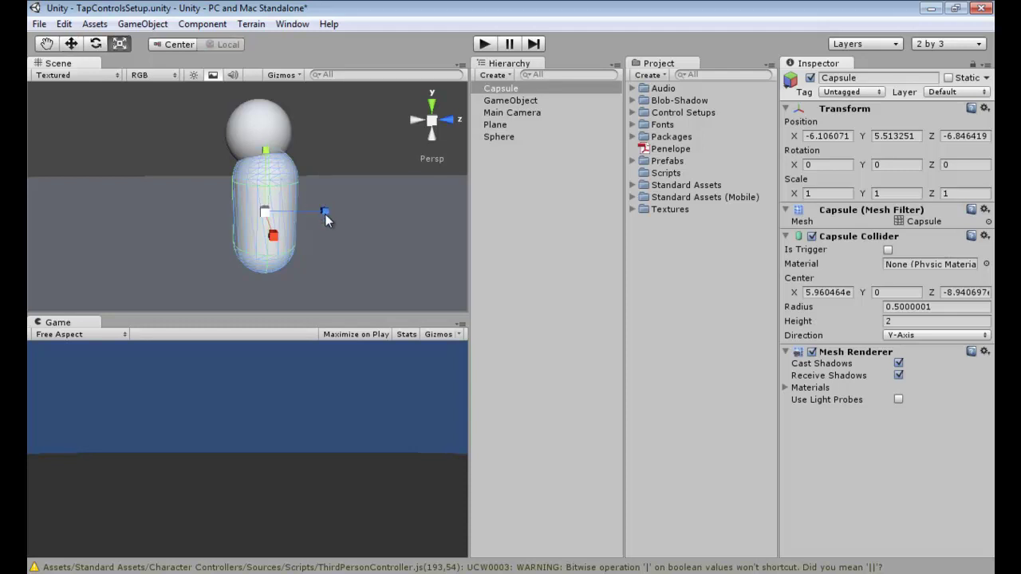
left_click_drag(325, 213, 311, 215)
left_click_drag(300, 252, 239, 227, "alt")
key("w")
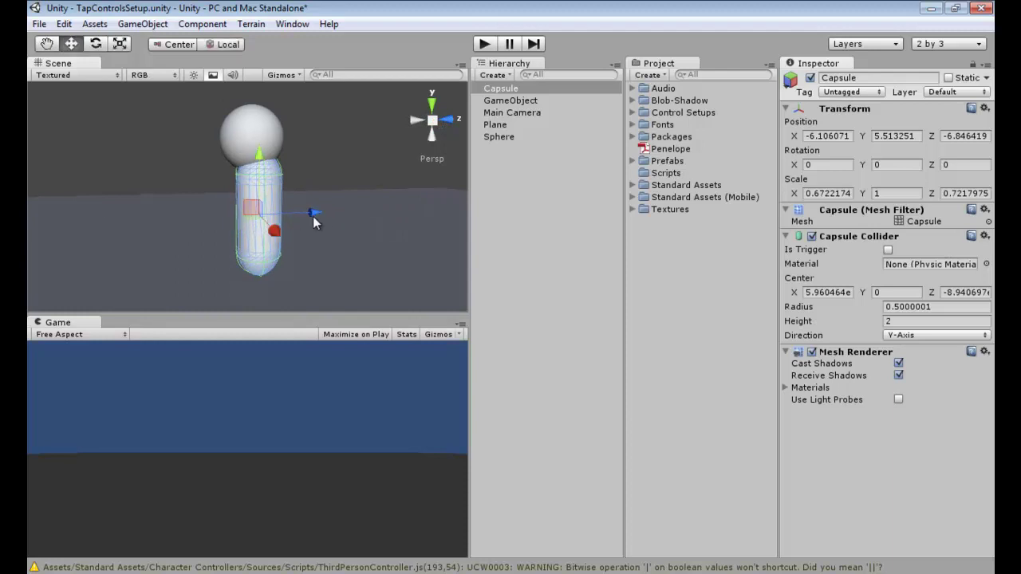
left_click_drag(315, 214, 306, 214)
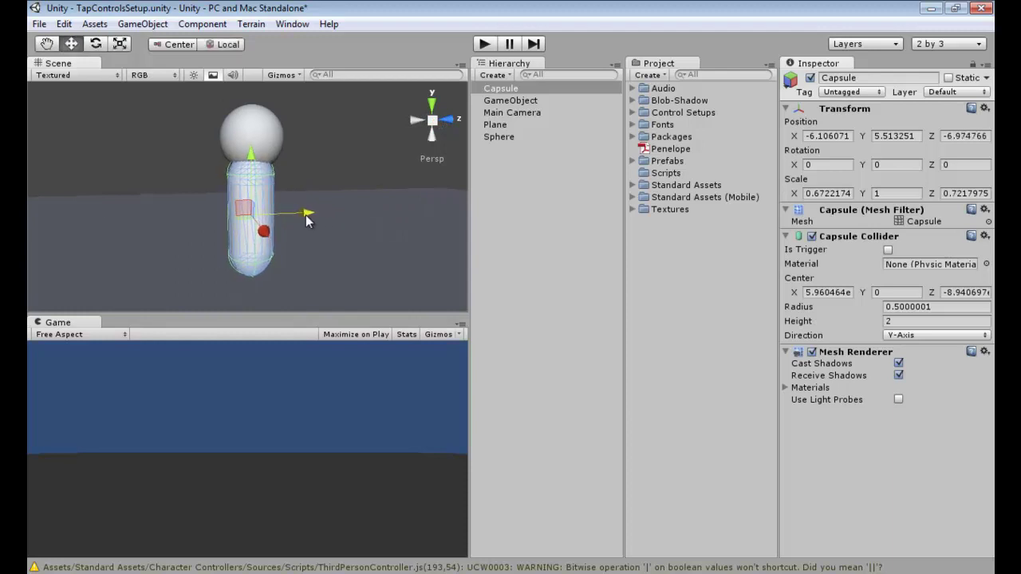
left_click_drag(250, 163, 250, 176)
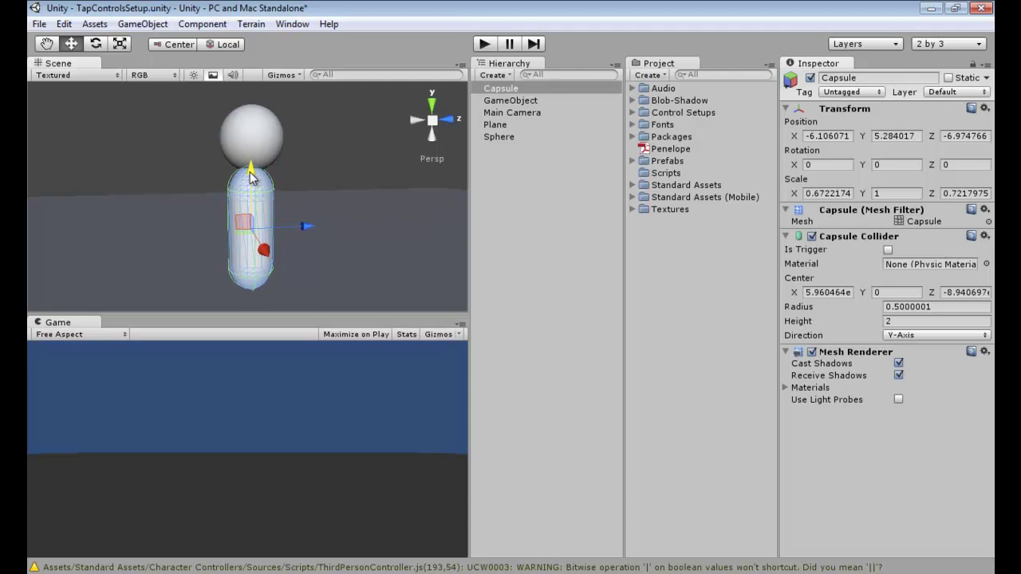
left_click(364, 170)
left_click_drag(350, 183, 326, 136, "alt")
Duplicate the capsule body and move the copy beside it to Z -6.25221.
left_click(144, 24)
mouse_move(188, 64)
left_click(401, 10)
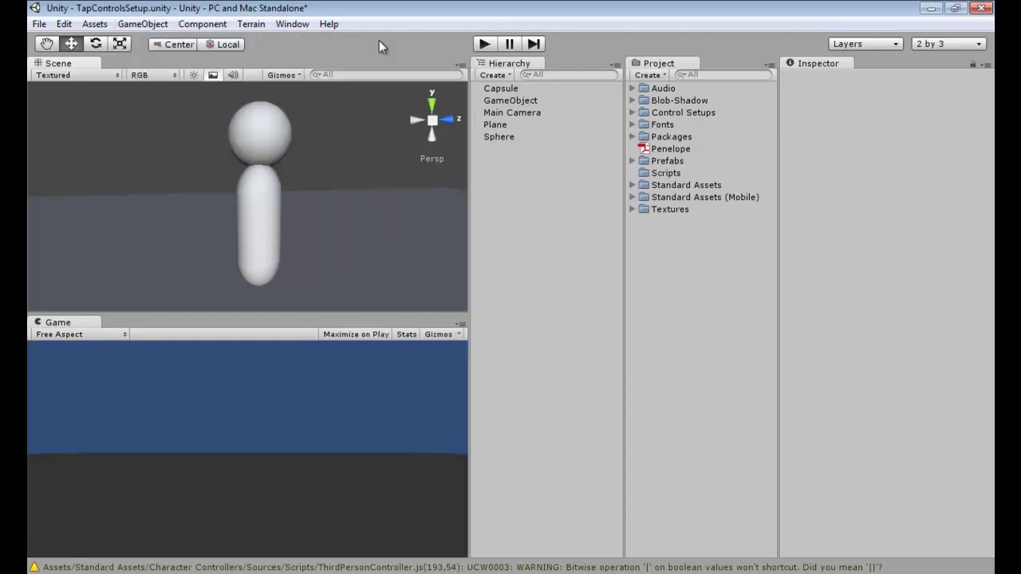
left_click(258, 213)
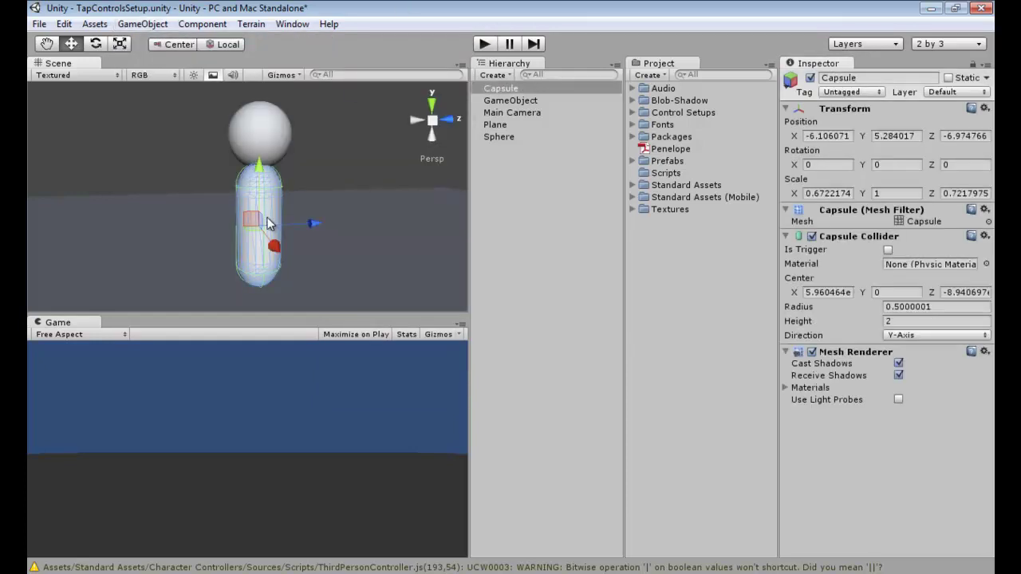
key("ctrl+d")
left_click_drag(311, 229, 356, 228)
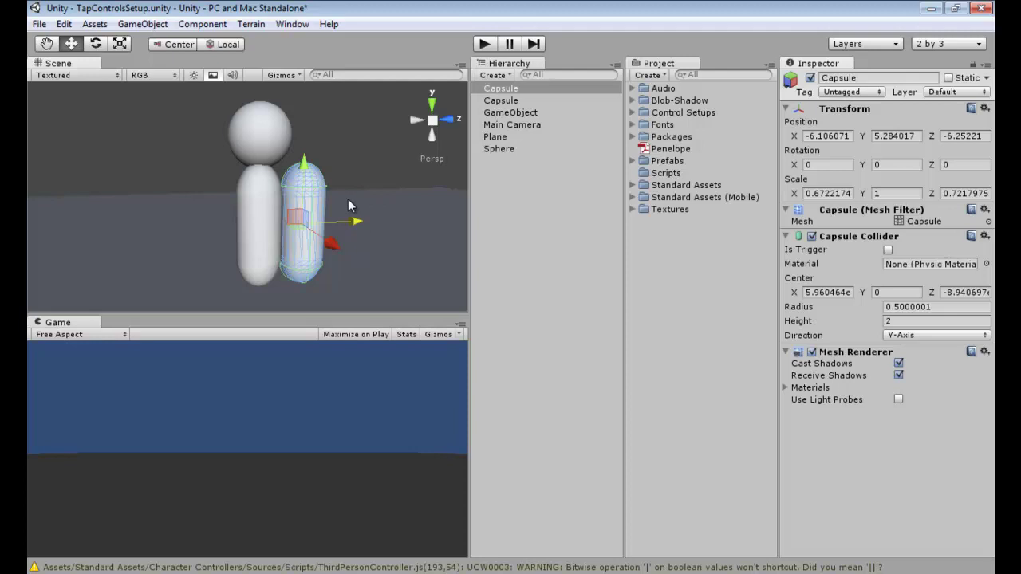
key("e")
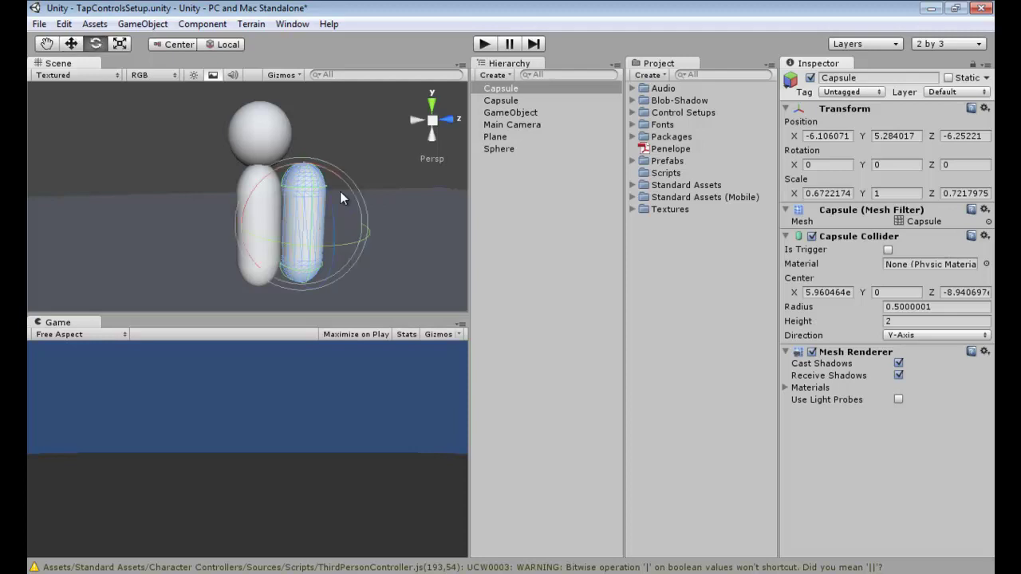